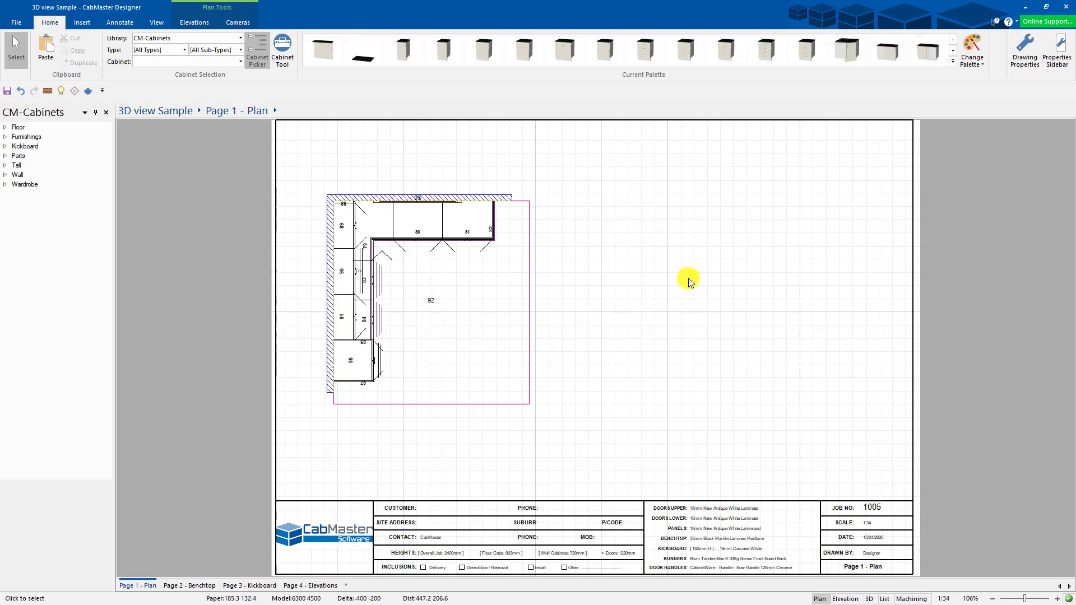
Step: Place the ground symbol on the plan page and move it to the lower-left corner, just above the title block
{"action": "left_click", "coordinate": [124, 24]}
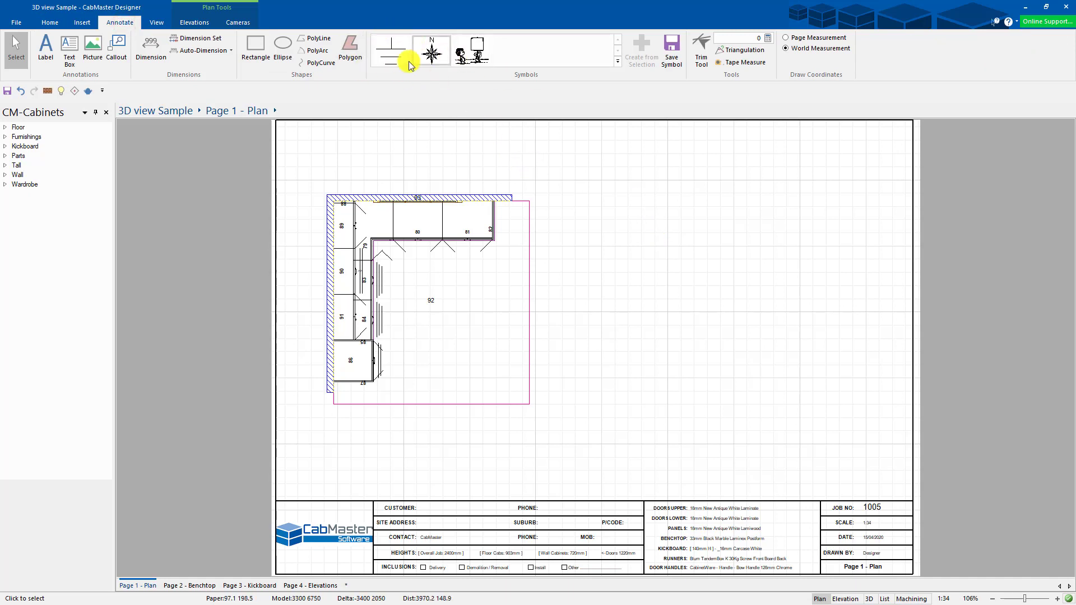
{"action": "left_click", "coordinate": [391, 48]}
{"action": "left_click", "coordinate": [599, 295]}
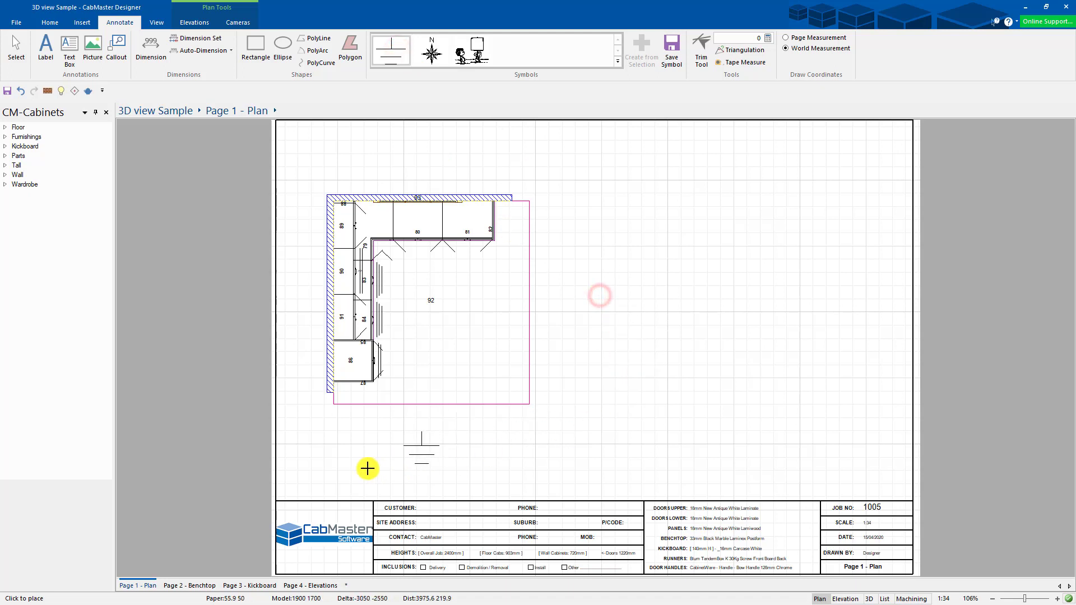
{"action": "left_click", "coordinate": [15, 48]}
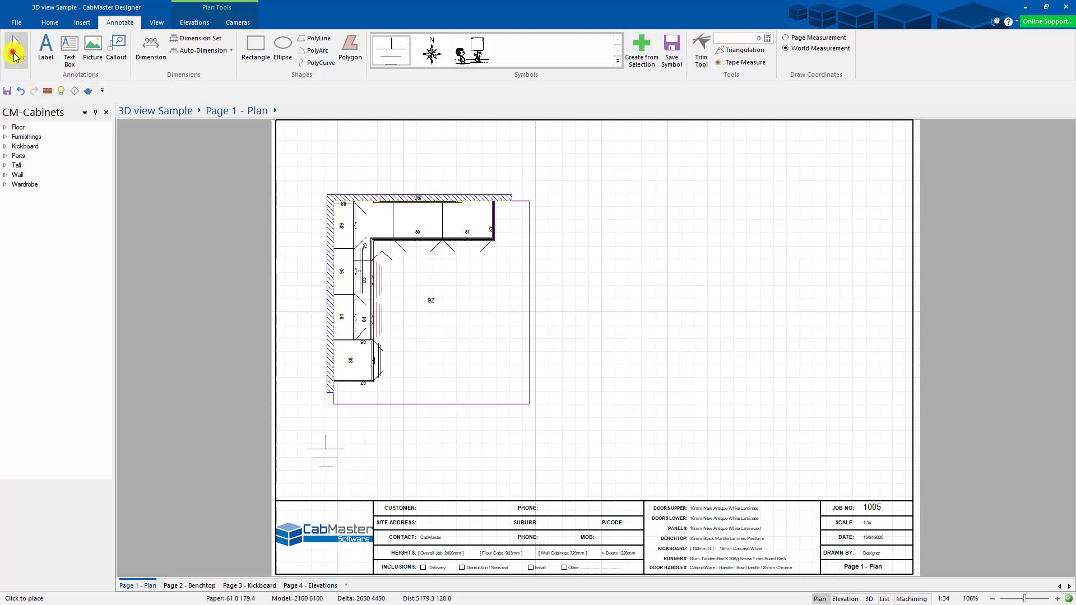
{"action": "left_click", "coordinate": [343, 446]}
{"action": "left_click_drag", "start_coordinate": [343, 435], "coordinate": [311, 468]}
{"action": "left_click", "coordinate": [380, 456]}
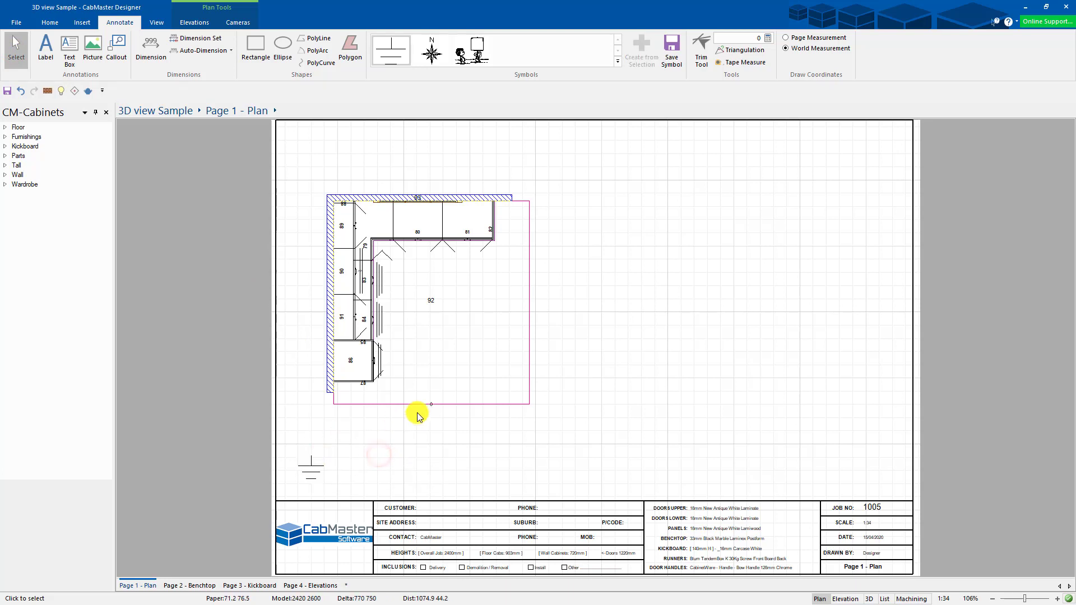
Step: Place the north arrow symbol on the page, shrink it to about half size and position it in the lower-right corner
{"action": "left_click_drag", "start_coordinate": [716, 298], "coordinate": [807, 480]}
{"action": "left_click", "coordinate": [15, 47]}
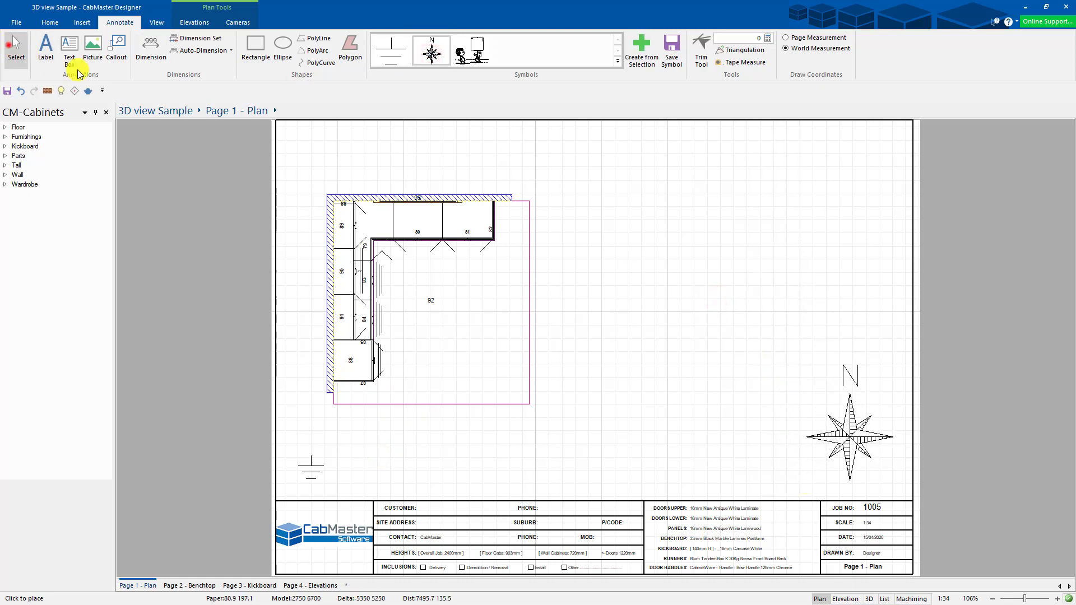
{"action": "left_click", "coordinate": [869, 408]}
{"action": "left_click_drag", "start_coordinate": [806, 364], "coordinate": [846, 417]}
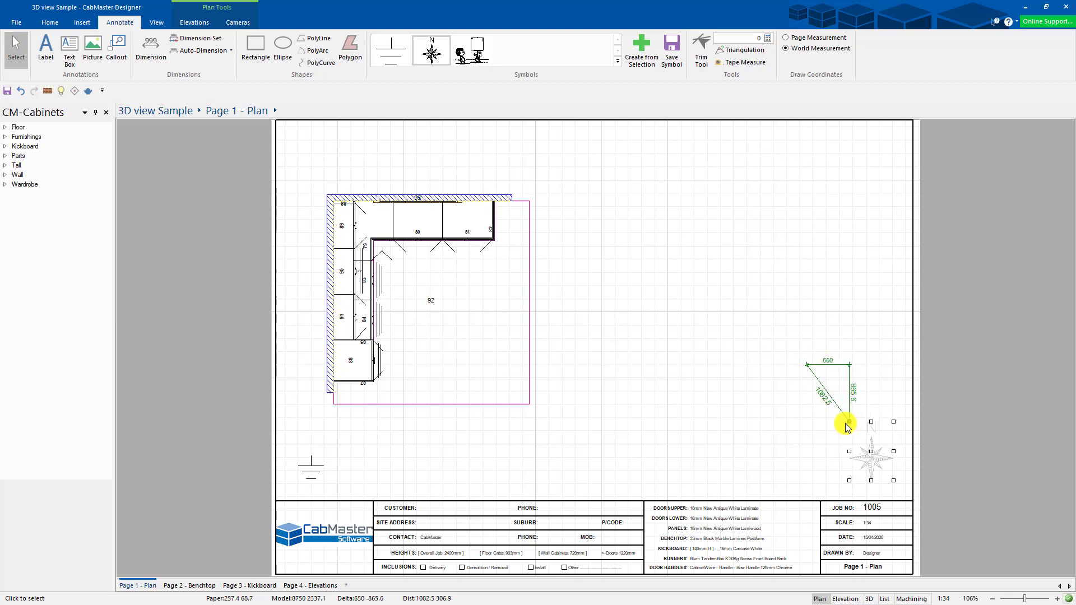
{"action": "mouse_move", "coordinate": [871, 457]}
{"action": "left_mouse_down"}
{"action": "mouse_move", "coordinate": [853, 377]}
{"action": "mouse_move", "coordinate": [862, 213]}
{"action": "mouse_move", "coordinate": [865, 436]}
{"action": "mouse_move", "coordinate": [878, 465]}
{"action": "left_mouse_up"}
{"action": "left_click", "coordinate": [776, 432]}
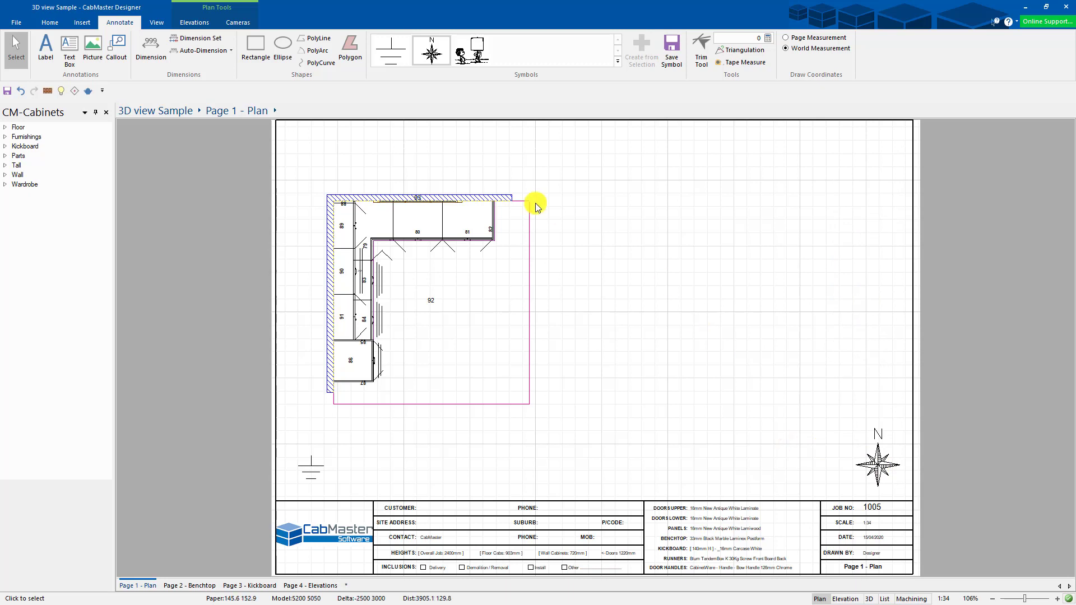
Step: Draw a near-square rectangle on the empty area beside the plan, with two ellipses as eyes in its upper half
{"action": "left_click", "coordinate": [256, 47]}
{"action": "left_click_drag", "start_coordinate": [595, 203], "coordinate": [744, 368]}
{"action": "left_click", "coordinate": [283, 45]}
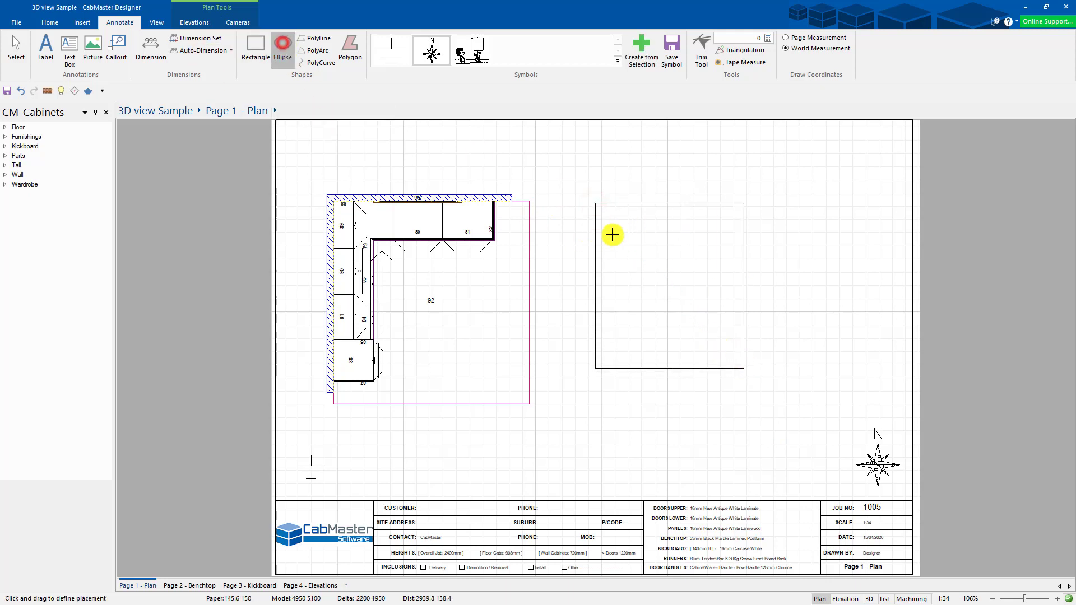
{"action": "left_click_drag", "start_coordinate": [636, 236], "coordinate": [710, 266]}
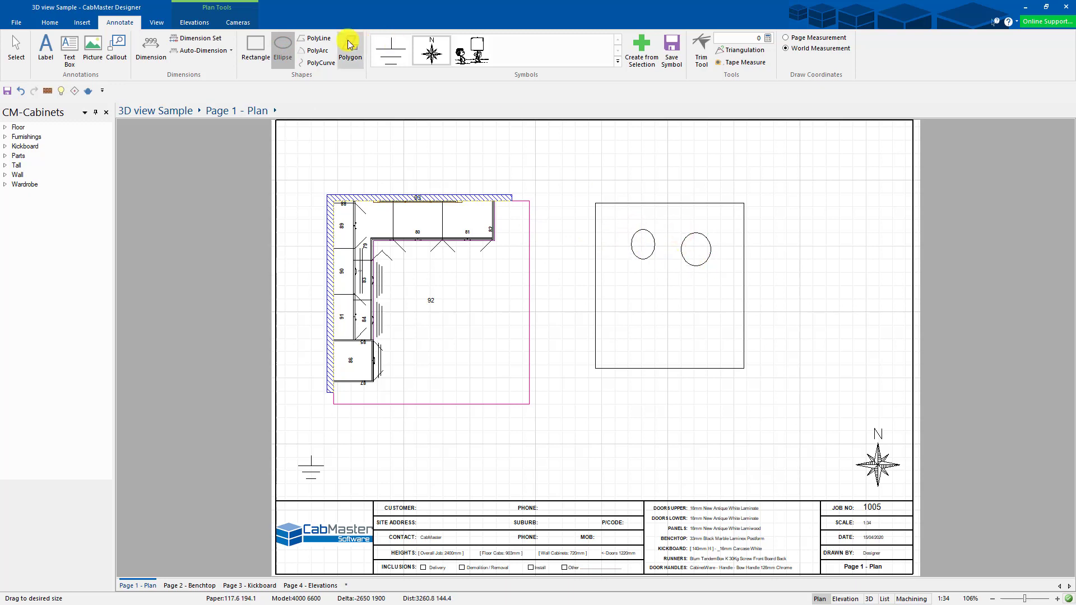
Step: Draw a three-point PolyCurve as a smile below the two ellipses inside the rectangle
{"action": "left_click", "coordinate": [305, 63]}
{"action": "left_click", "coordinate": [625, 292]}
{"action": "left_click", "coordinate": [652, 334]}
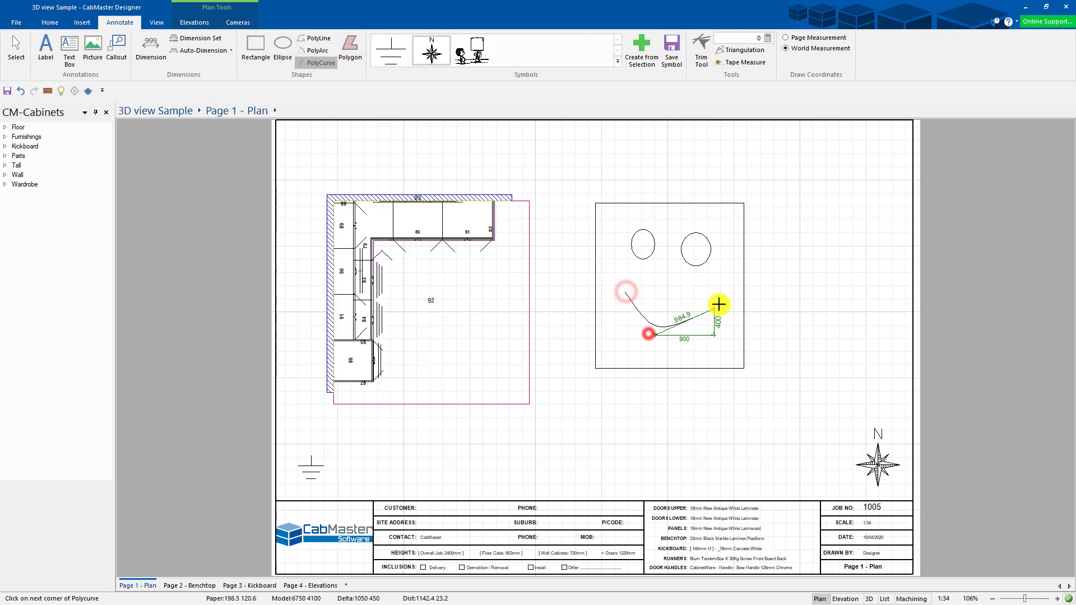
{"action": "double_click", "coordinate": [719, 301]}
Step: Save the rectangle, both ellipses and the curve together as a new graphics symbol in the symbol palette
{"action": "left_click", "coordinate": [16, 44]}
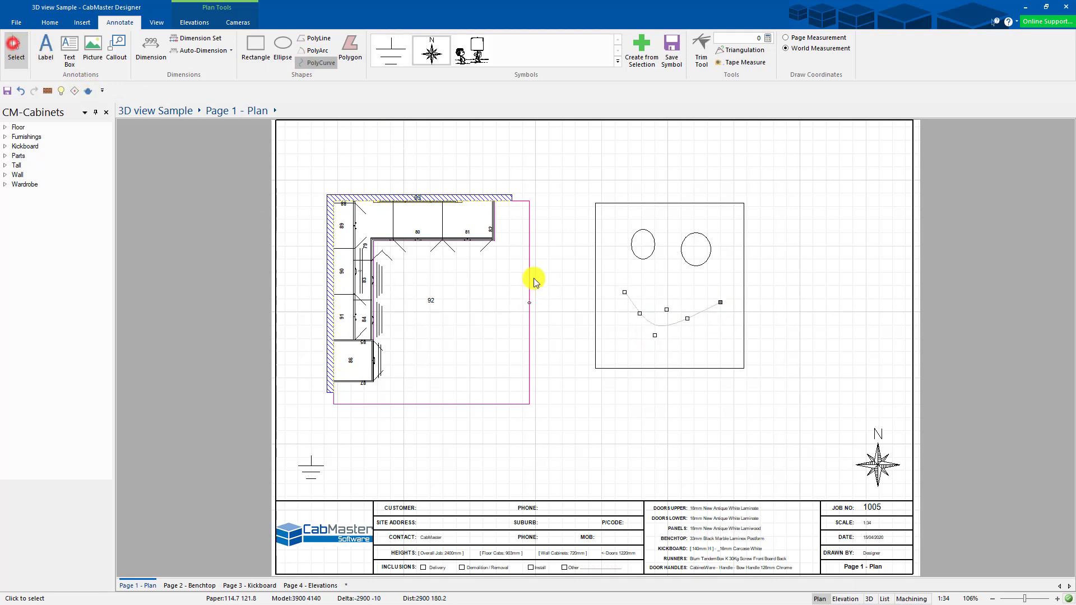
{"action": "left_click_drag", "start_coordinate": [565, 183], "coordinate": [789, 405]}
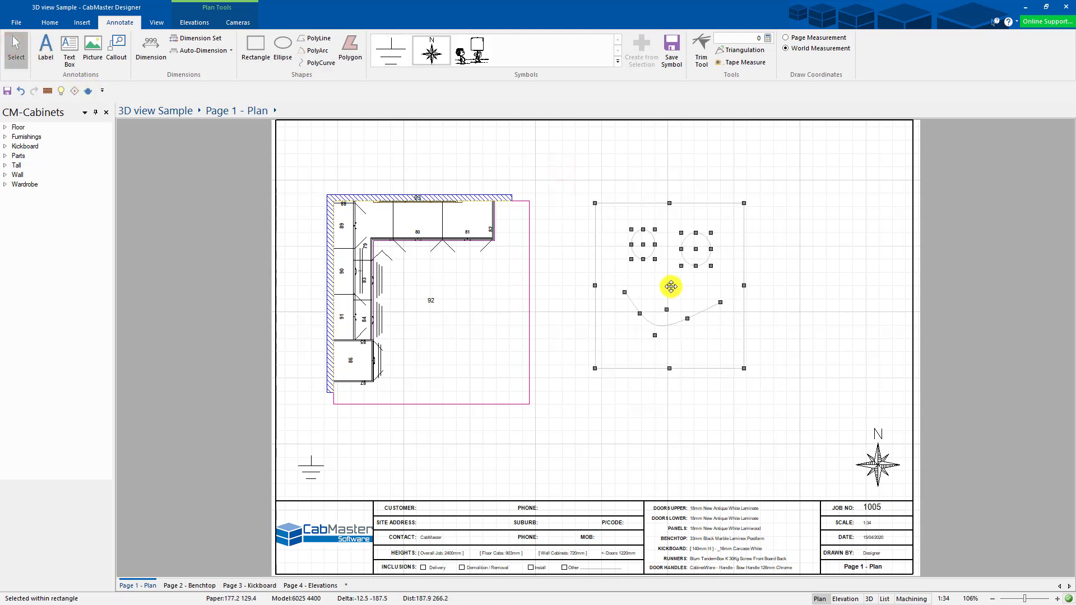
{"action": "right_click", "coordinate": [670, 285]}
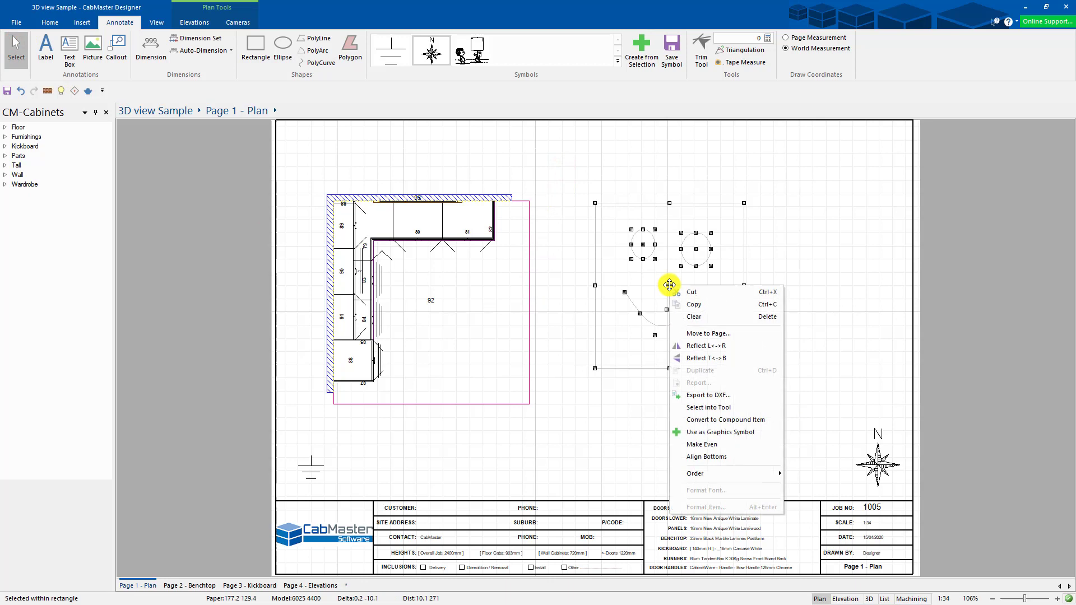
{"action": "left_click", "coordinate": [717, 433]}
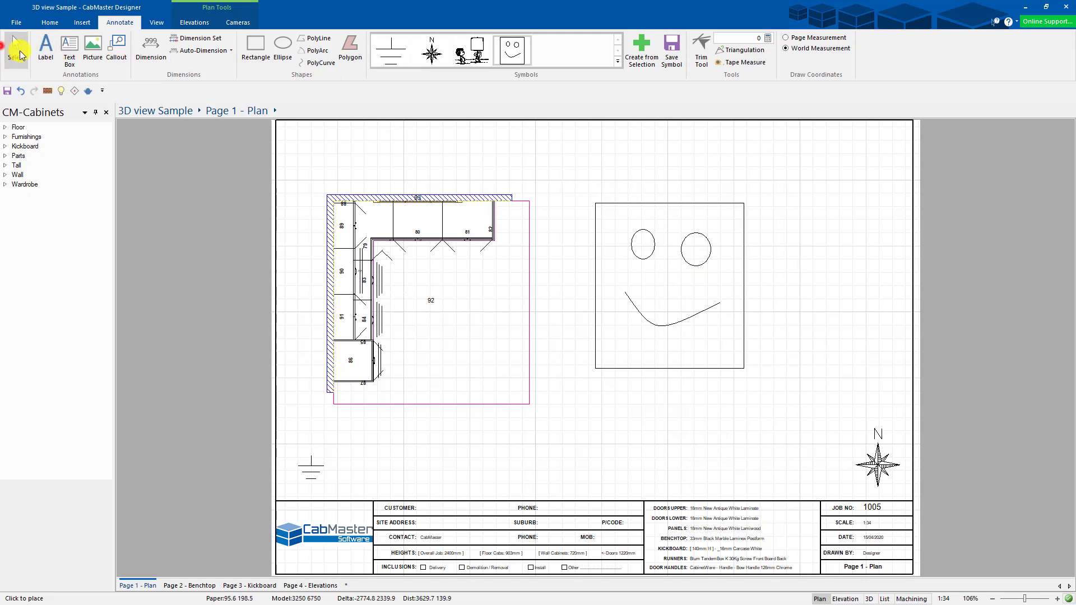
{"action": "left_click", "coordinate": [15, 49]}
Step: Delete the original rectangle, ellipses and smile curve from the page
{"action": "left_click", "coordinate": [645, 251]}
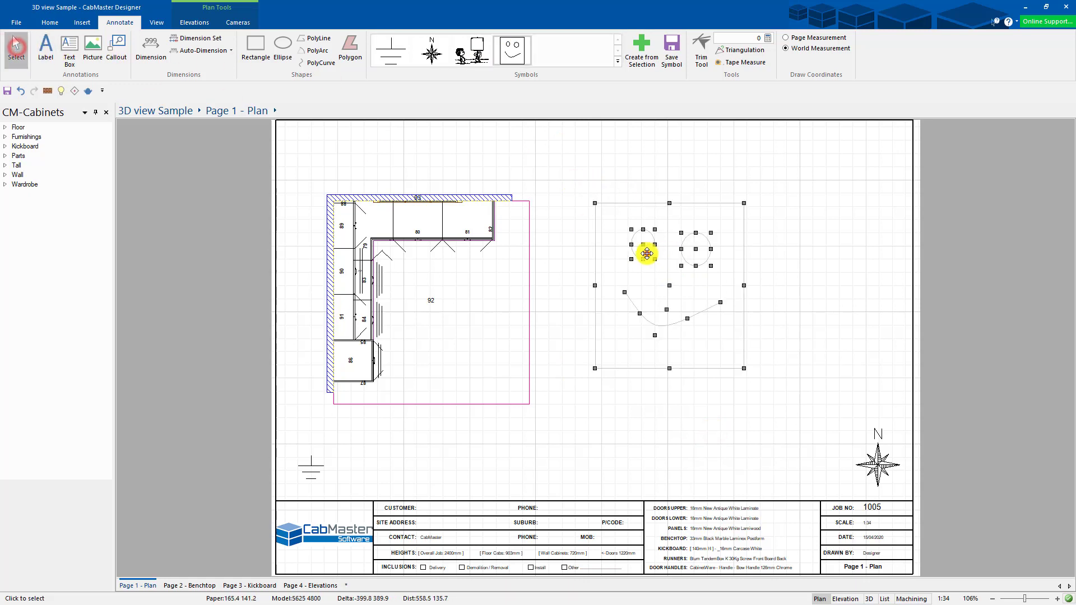
{"action": "left_click", "coordinate": [706, 258], "text": "shift"}
{"action": "left_click", "coordinate": [690, 312]}
{"action": "left_click_drag", "start_coordinate": [576, 180], "coordinate": [722, 326]}
{"action": "key", "text": "Delete"}
{"action": "left_click", "coordinate": [696, 250]}
{"action": "key", "text": "Delete"}
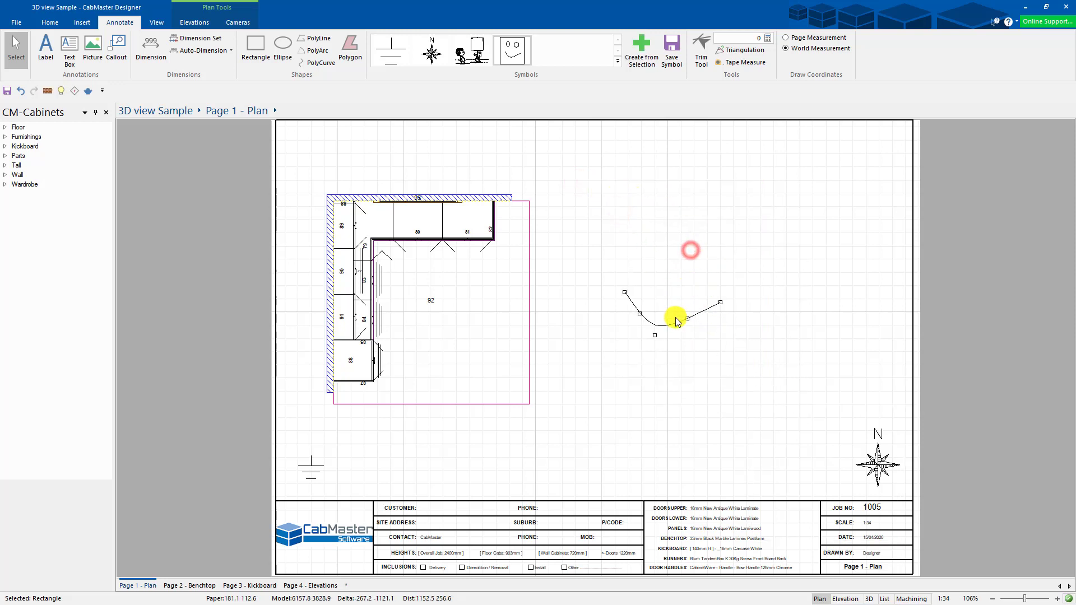
{"action": "left_click", "coordinate": [675, 316]}
{"action": "key", "text": "Delete"}
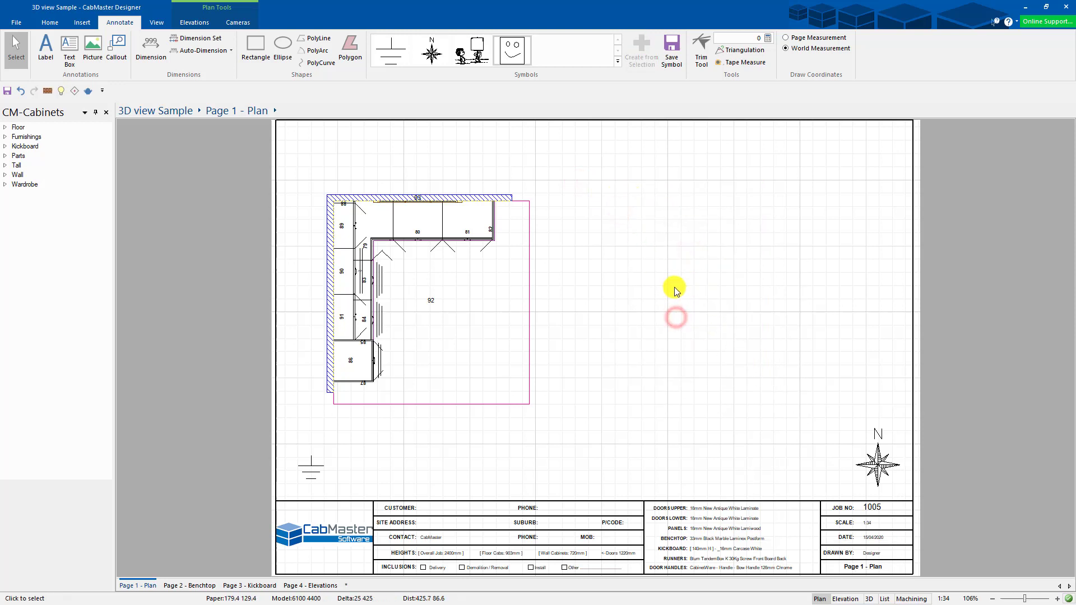
Step: Place the new smiley face symbol on the empty area beside the plan
{"action": "left_click", "coordinate": [509, 53]}
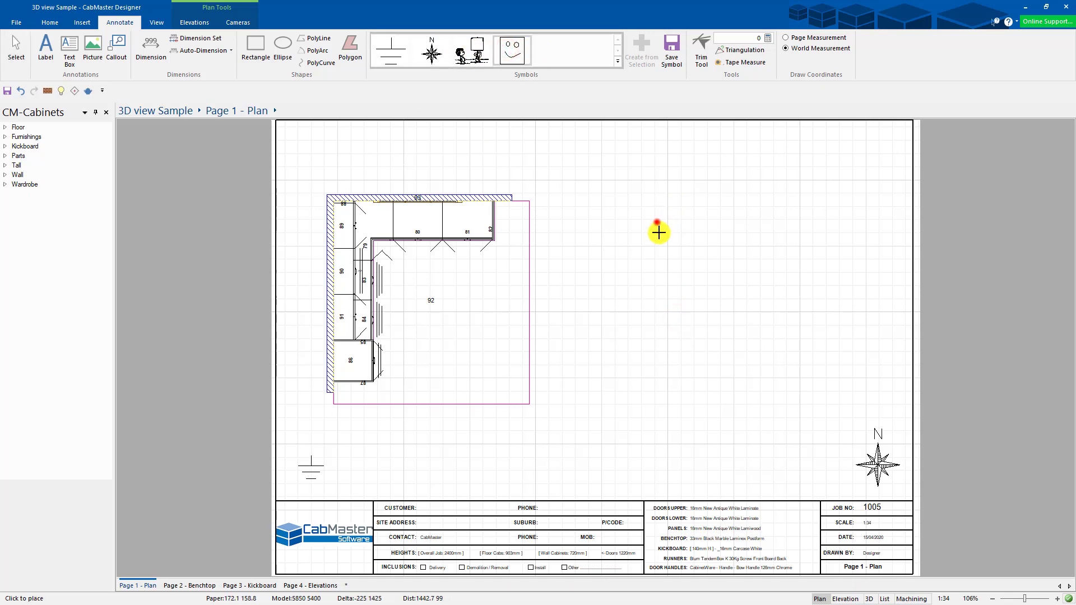
{"action": "left_click", "coordinate": [657, 222]}
{"action": "left_click", "coordinate": [618, 368]}
{"action": "left_click", "coordinate": [16, 44]}
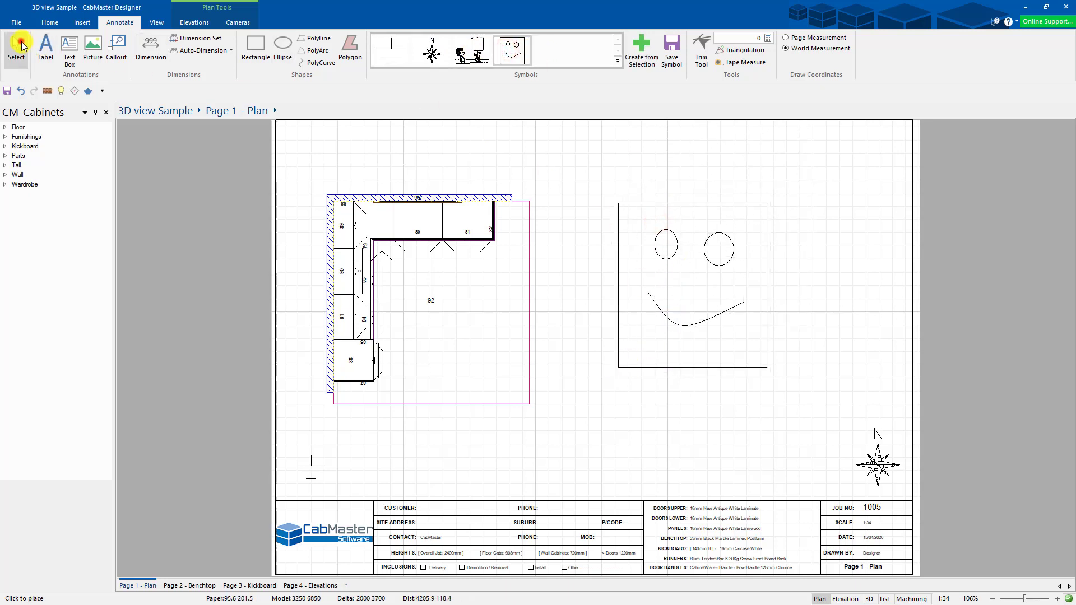
Step: Shrink the smiley face symbol to a small upright rectangle and move it into the room area beside label 92
{"action": "left_click", "coordinate": [697, 275]}
{"action": "left_click_drag", "start_coordinate": [692, 284], "coordinate": [711, 284]}
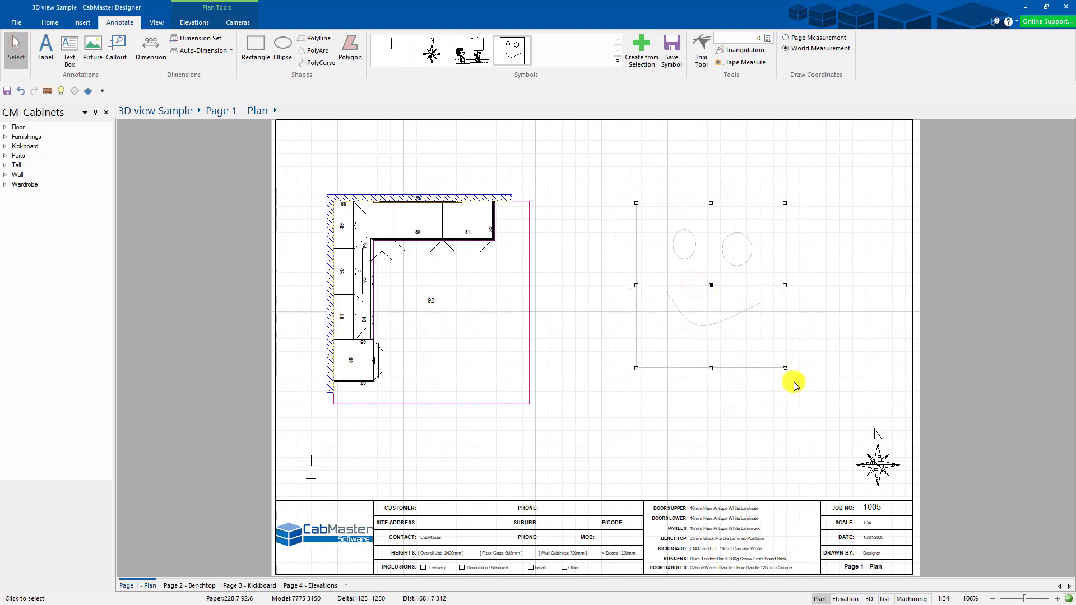
{"action": "left_click_drag", "start_coordinate": [785, 368], "coordinate": [467, 294]}
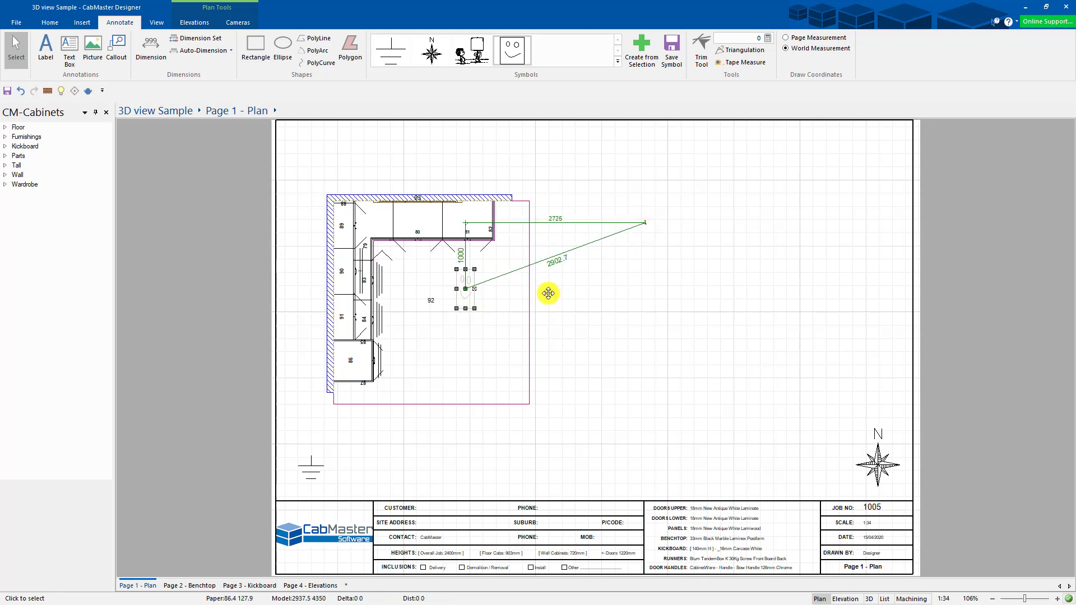
{"action": "left_click", "coordinate": [649, 288]}
{"action": "left_click", "coordinate": [465, 295]}
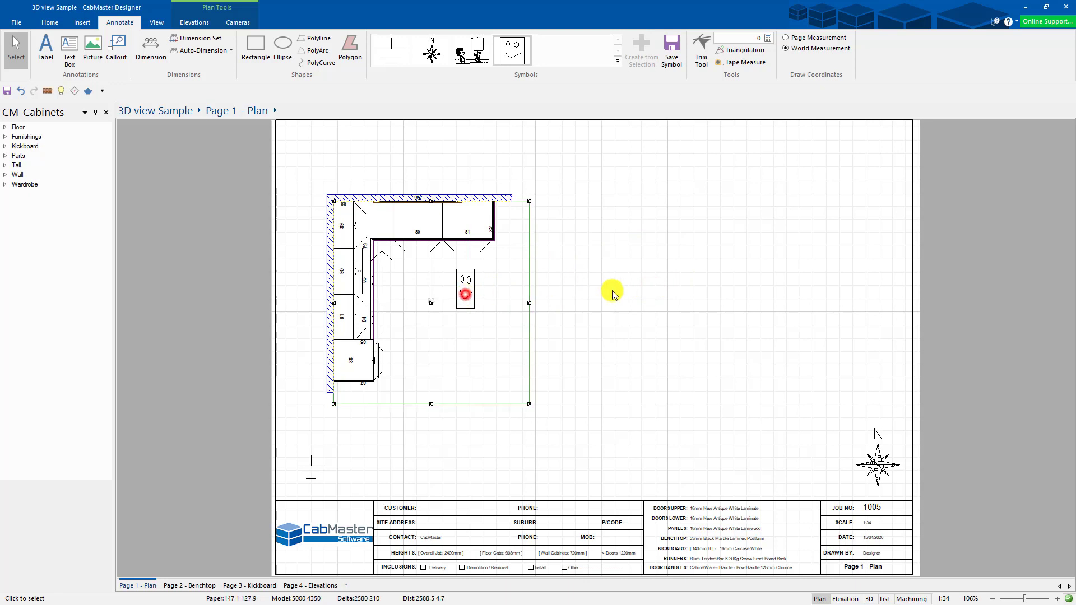
{"action": "left_click", "coordinate": [612, 292]}
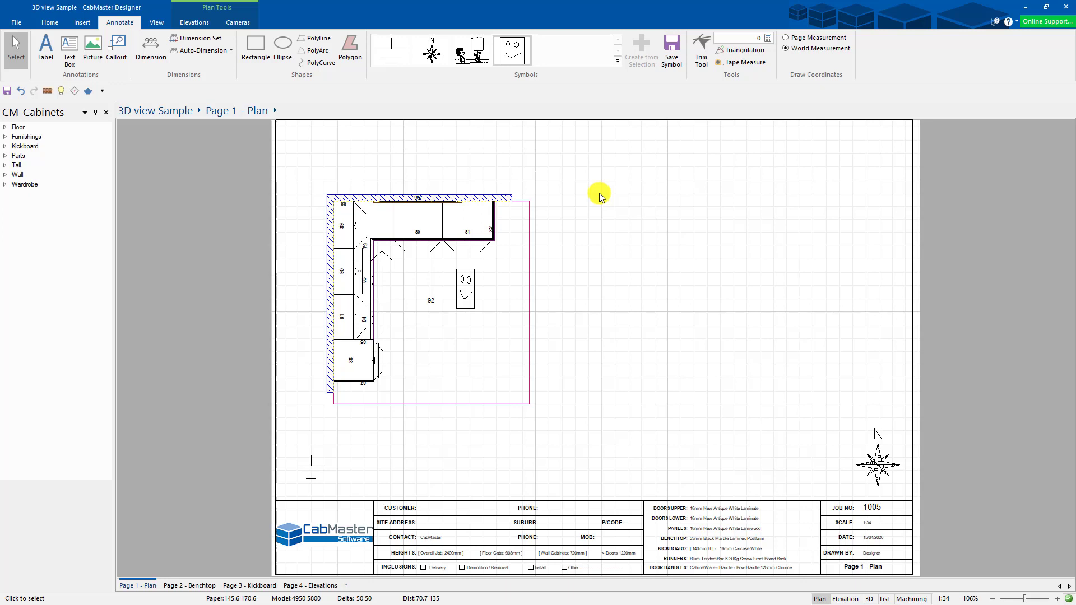
Step: Add a 3D model item to the empty area beside the plan and open its properties
{"action": "left_click", "coordinate": [88, 91]}
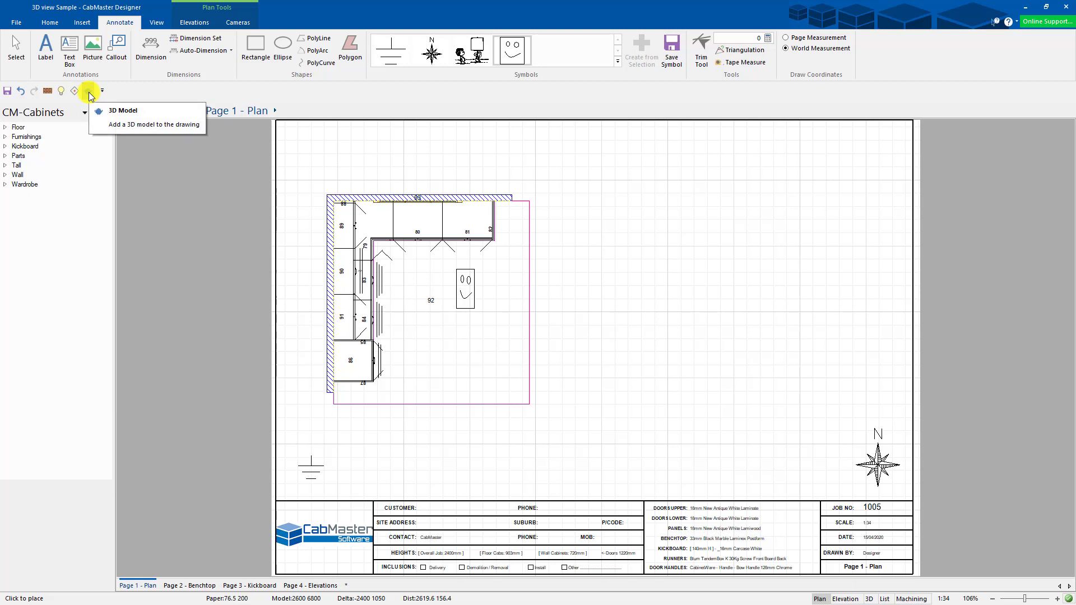
{"action": "left_click", "coordinate": [88, 91]}
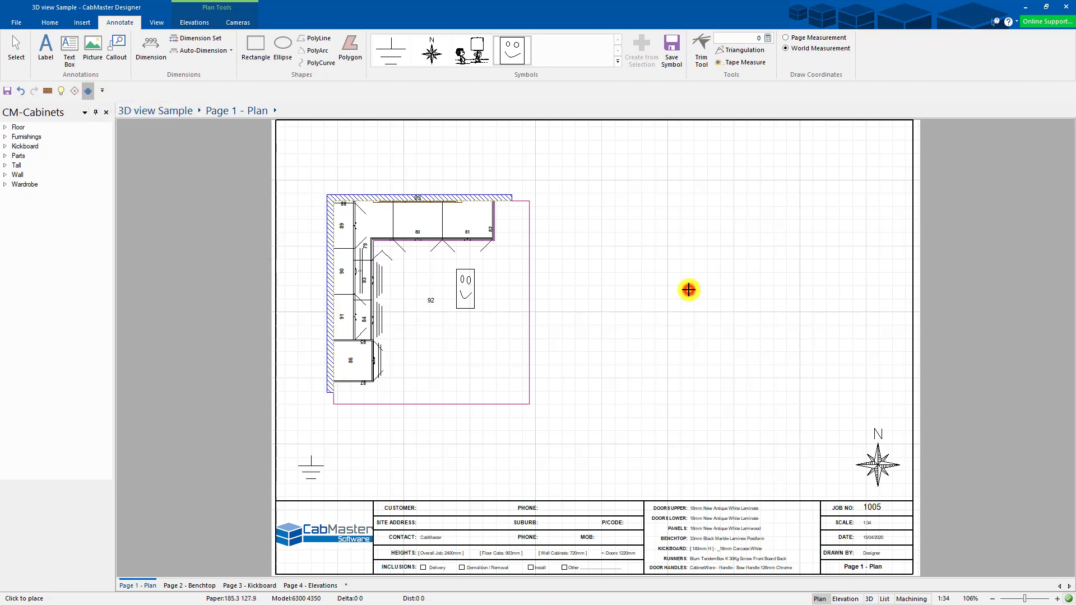
{"action": "left_click", "coordinate": [16, 46]}
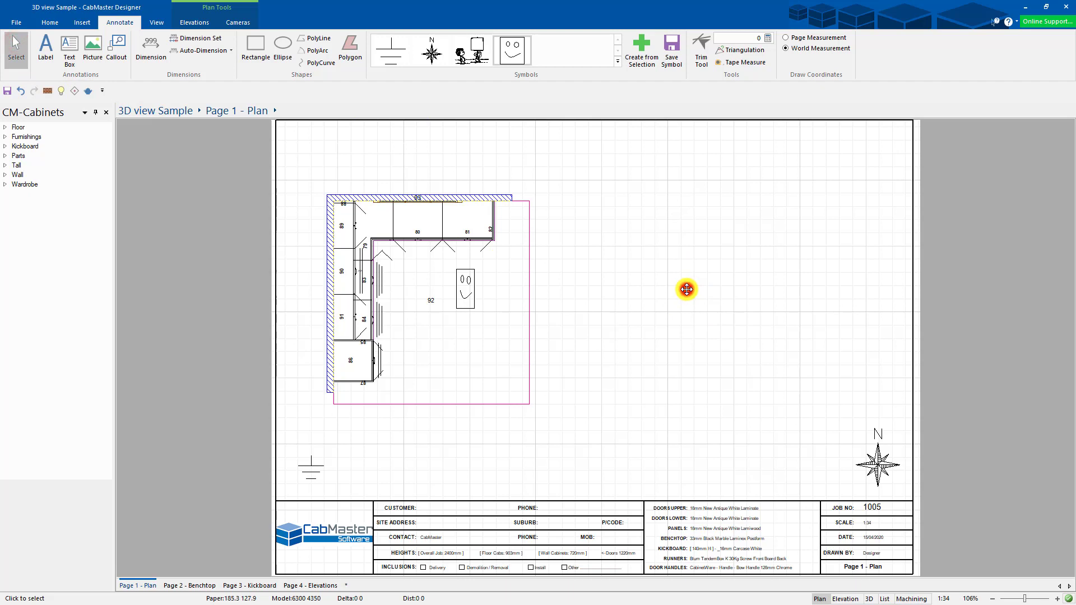
{"action": "left_click", "coordinate": [687, 289]}
Step: Load Disabled_Symbol.dxf from the DXF Files folder into the 3D model item
{"action": "left_click_drag", "start_coordinate": [925, 132], "coordinate": [791, 125]}
{"action": "left_click", "coordinate": [339, 159]}
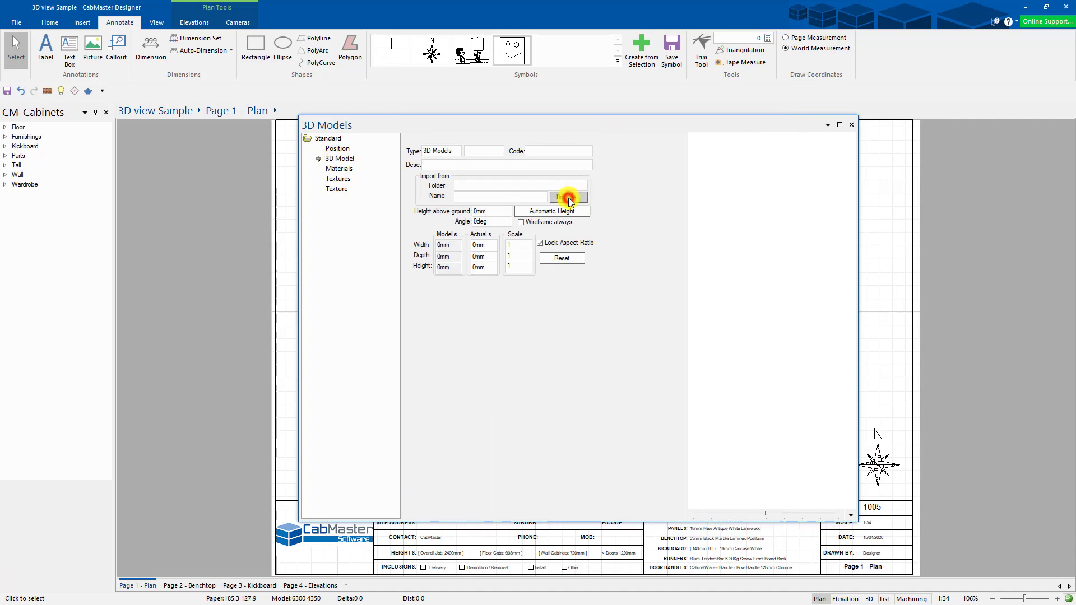
{"action": "left_click", "coordinate": [568, 198]}
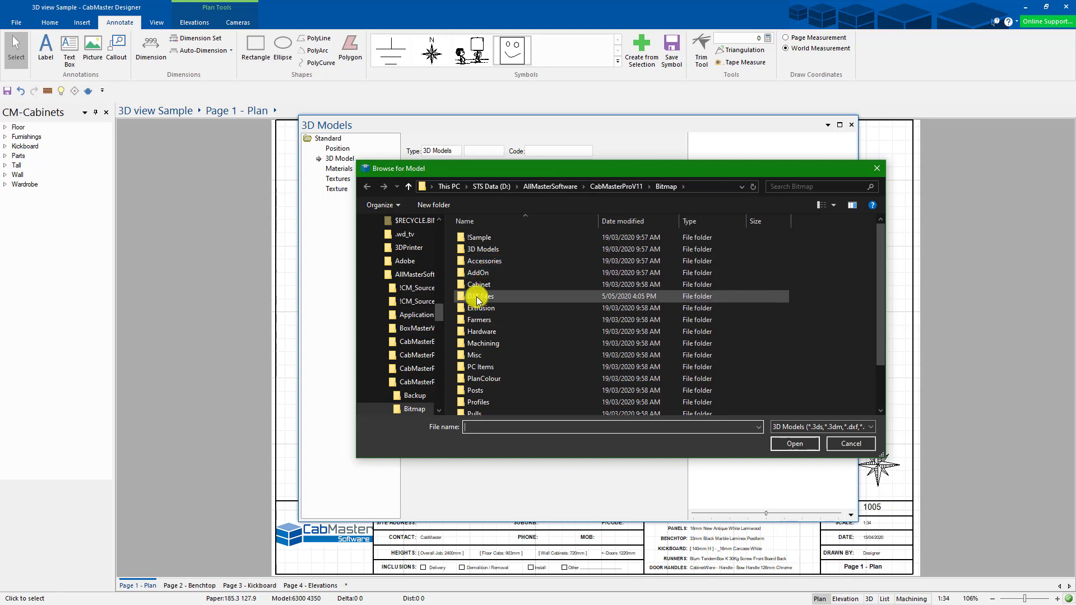
{"action": "double_click", "coordinate": [477, 298]}
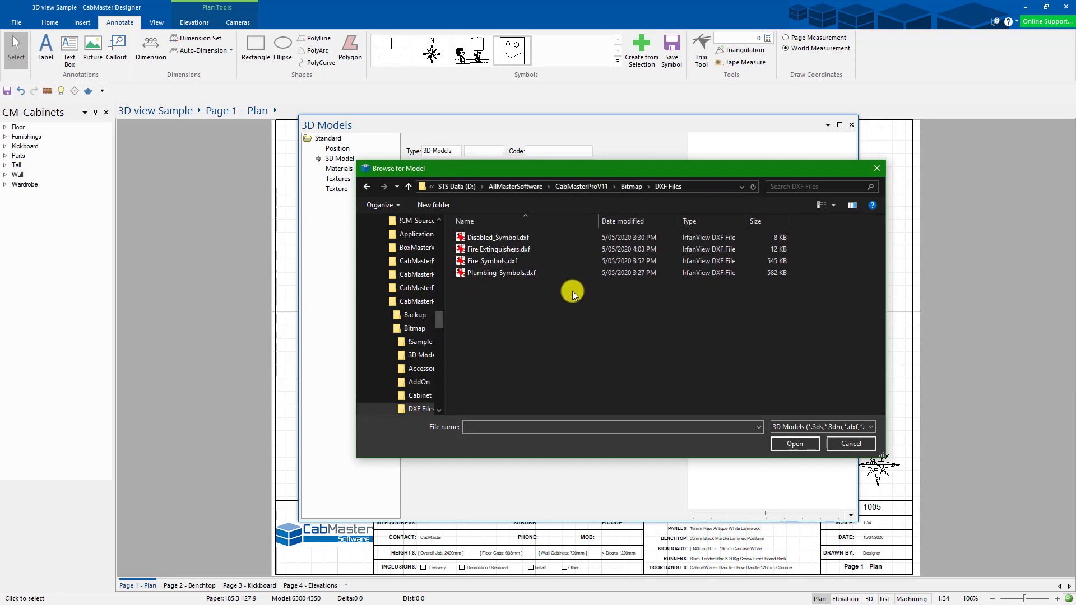
{"action": "left_click", "coordinate": [500, 237]}
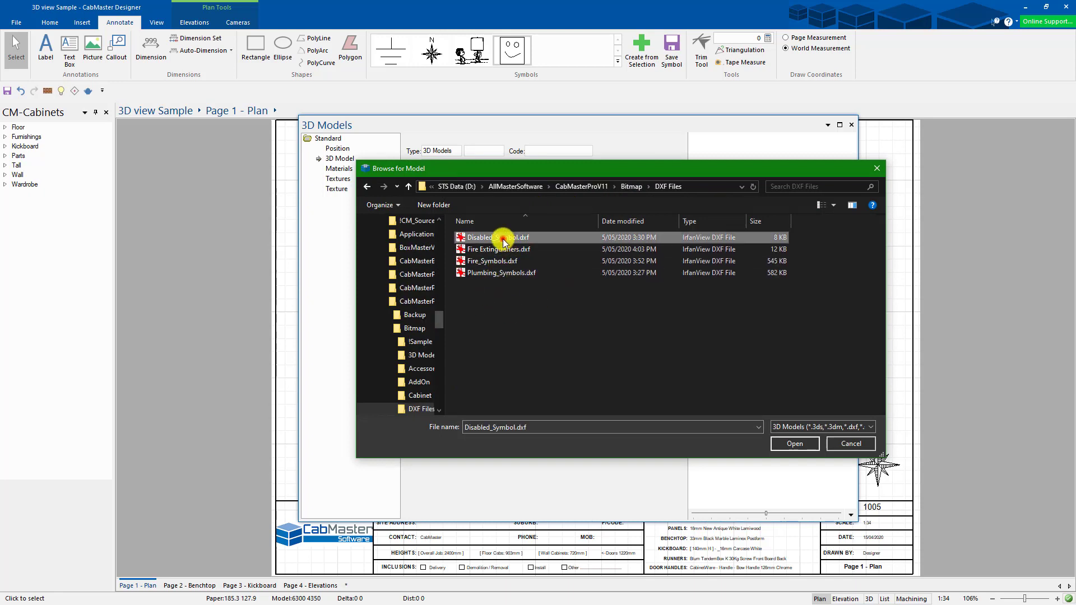
{"action": "left_click", "coordinate": [793, 445]}
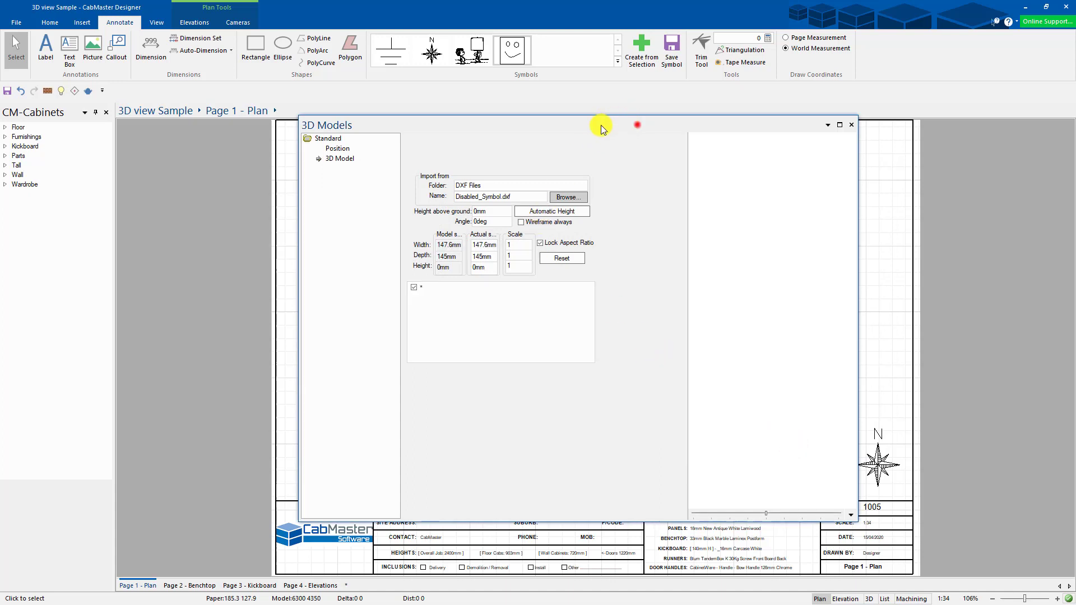
Step: Set the imported symbol's scale to 10 with the aspect ratio locked, and close its properties
{"action": "left_click_drag", "start_coordinate": [600, 125], "coordinate": [395, 116]}
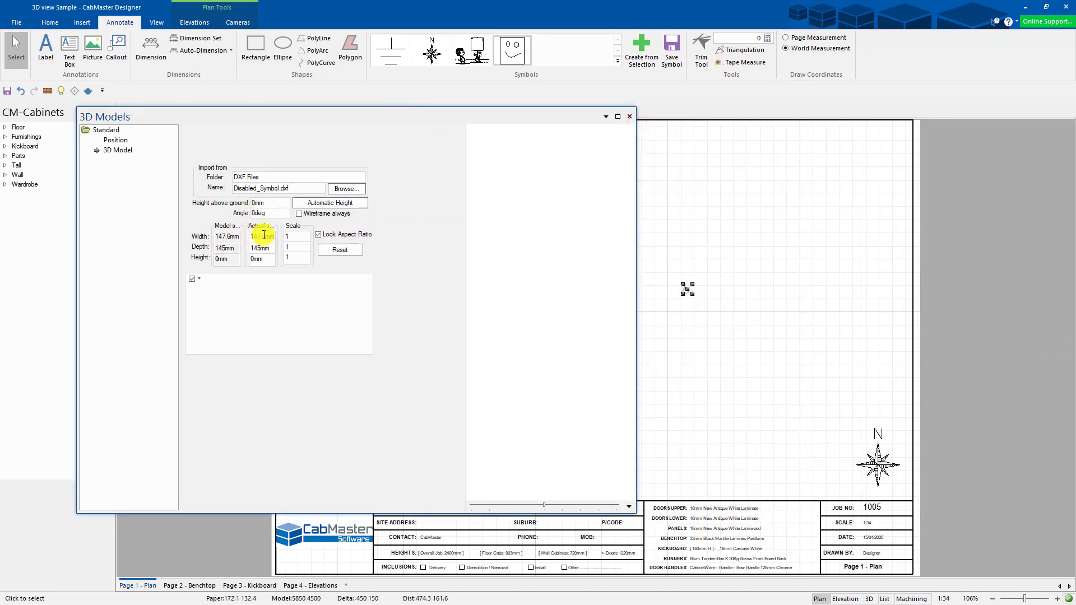
{"action": "left_click", "coordinate": [301, 234]}
{"action": "type", "text": "0"}
{"action": "key", "text": "Tab"}
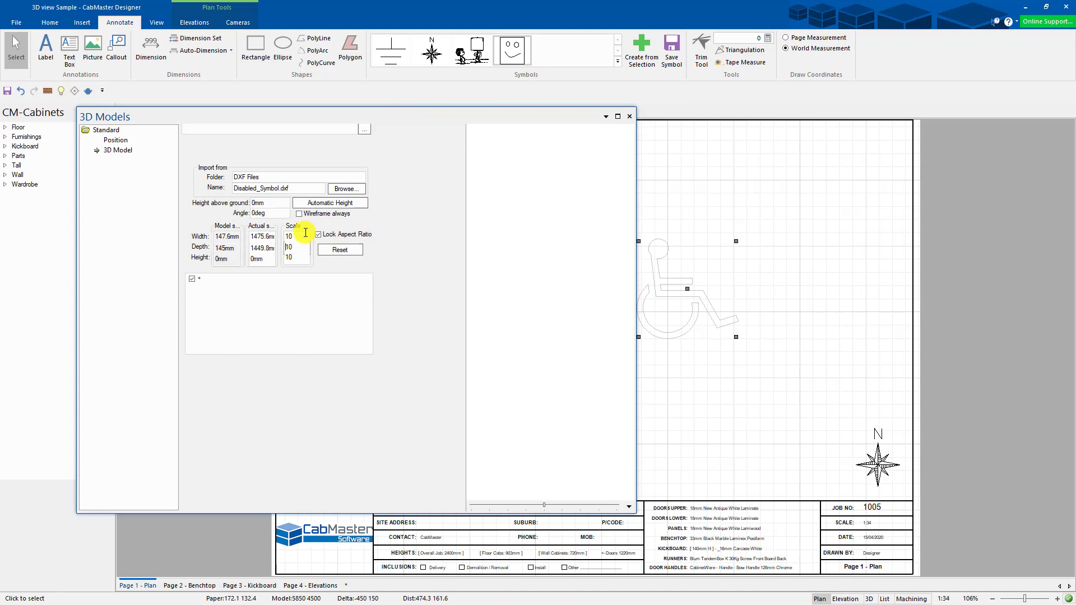
{"action": "left_click", "coordinate": [629, 116]}
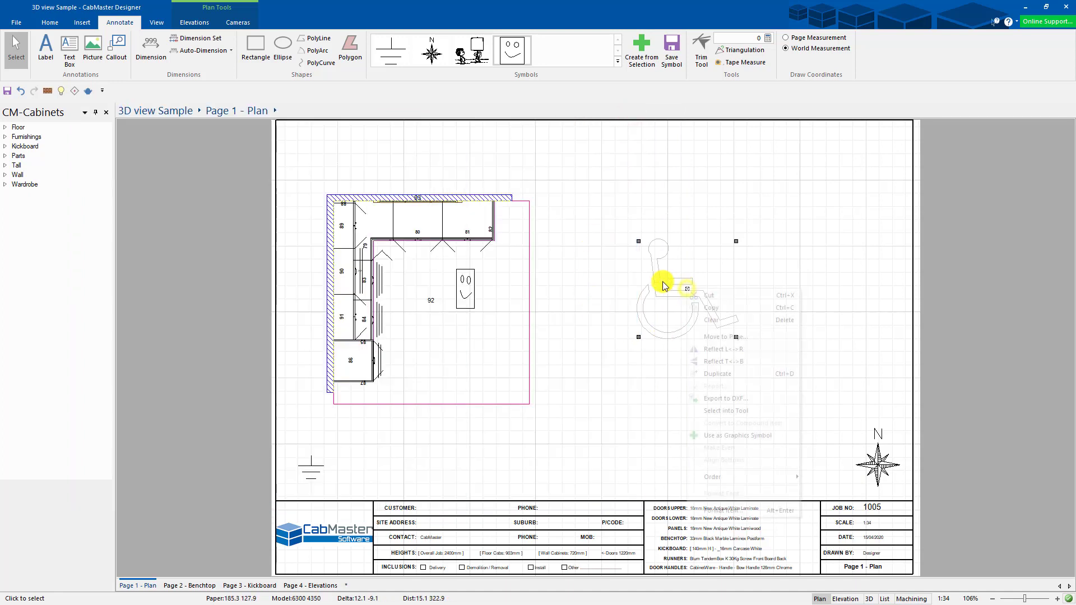
Step: Move the wheelchair symbol about 750 mm to the right and 750 mm up on the page
{"action": "left_click", "coordinate": [610, 234]}
{"action": "left_click_drag", "start_coordinate": [688, 290], "coordinate": [728, 243]}
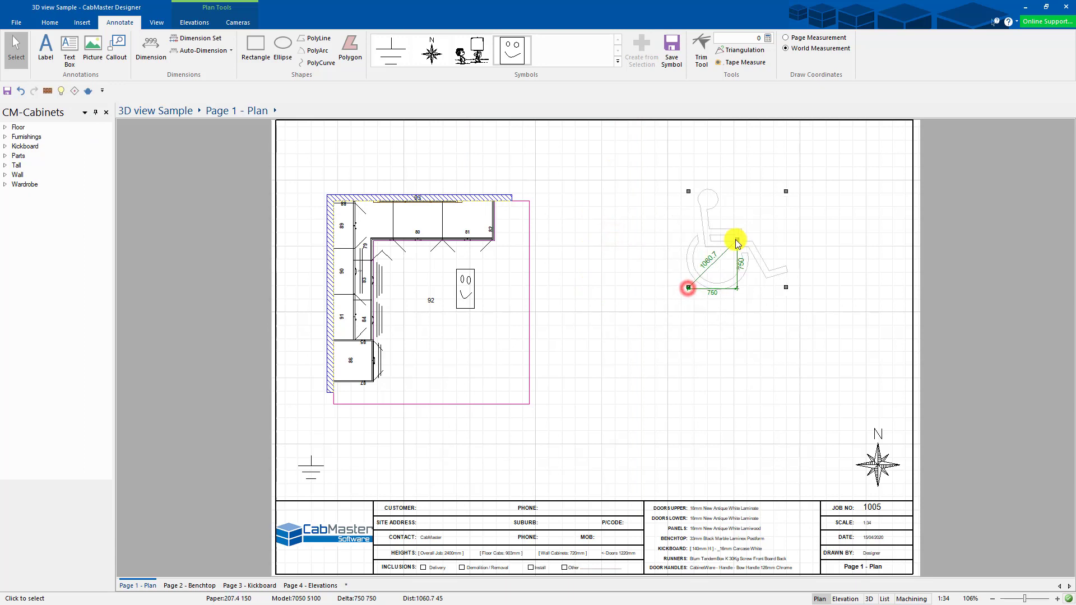
Step: Use the imported wheelchair model as a graphics symbol so it joins the symbol palette
{"action": "left_click", "coordinate": [668, 357]}
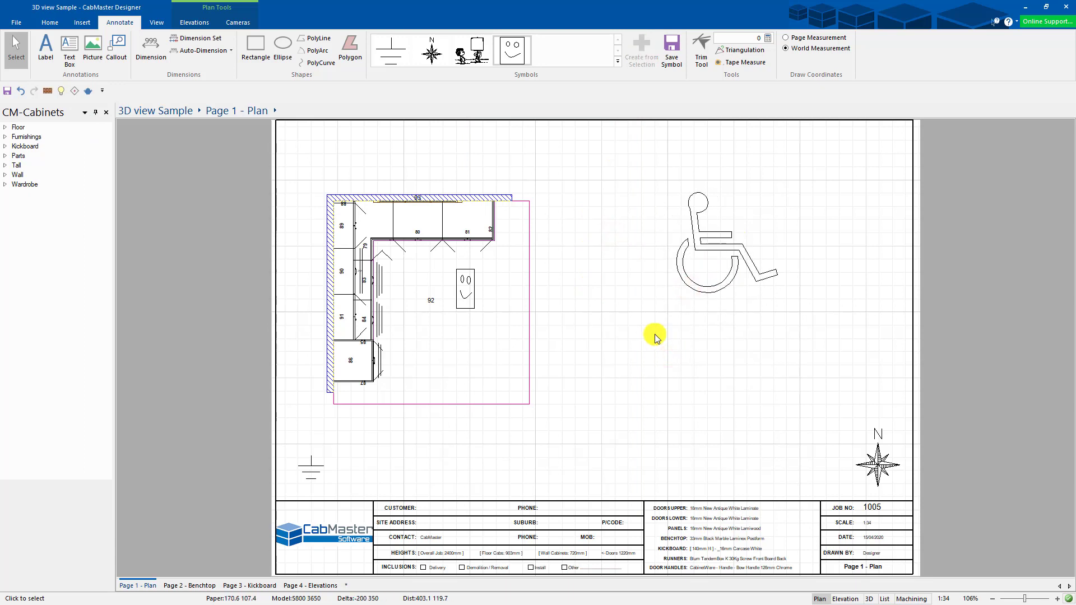
{"action": "left_click", "coordinate": [719, 245]}
{"action": "right_click", "coordinate": [727, 242]}
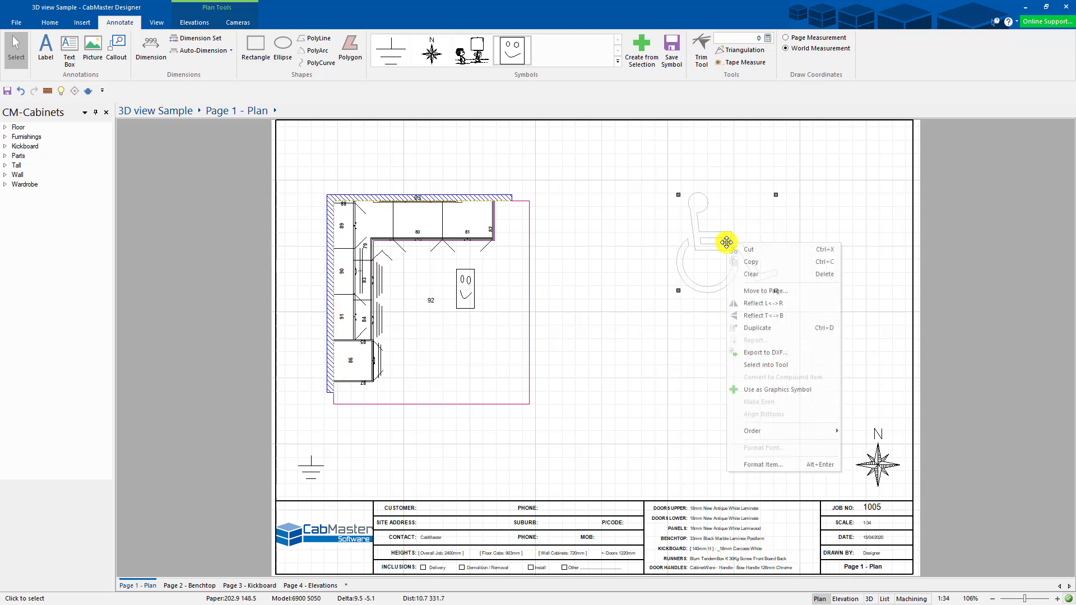
{"action": "left_click", "coordinate": [769, 389]}
{"action": "left_click", "coordinate": [553, 59]}
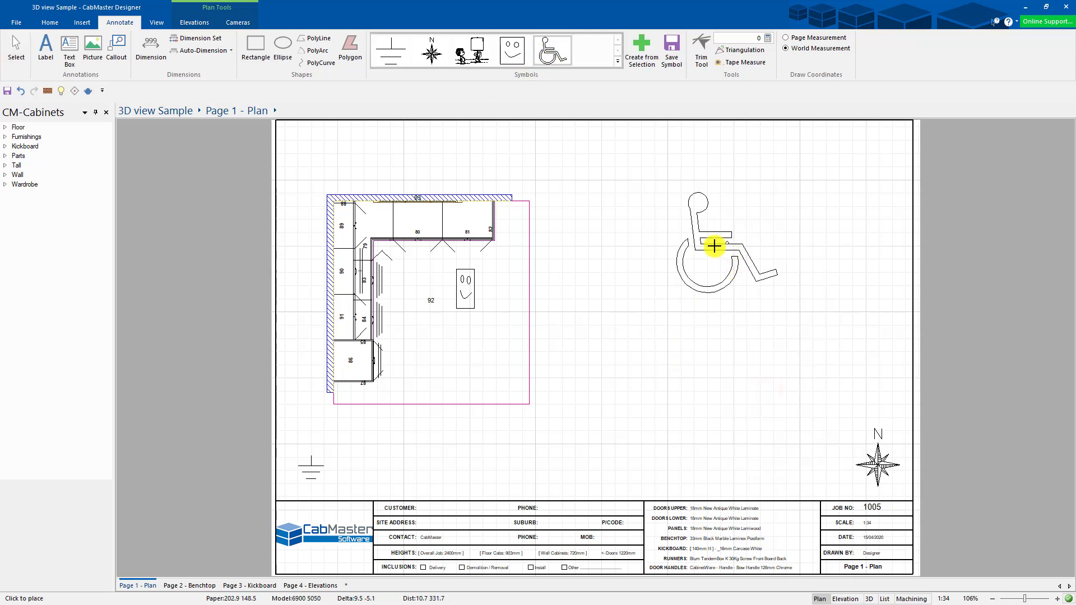
{"action": "key", "text": "Escape"}
Step: Delete the original wheelchair model and place the new wheelchair symbol in the empty area beside the plan
{"action": "left_click_drag", "start_coordinate": [661, 221], "coordinate": [736, 269]}
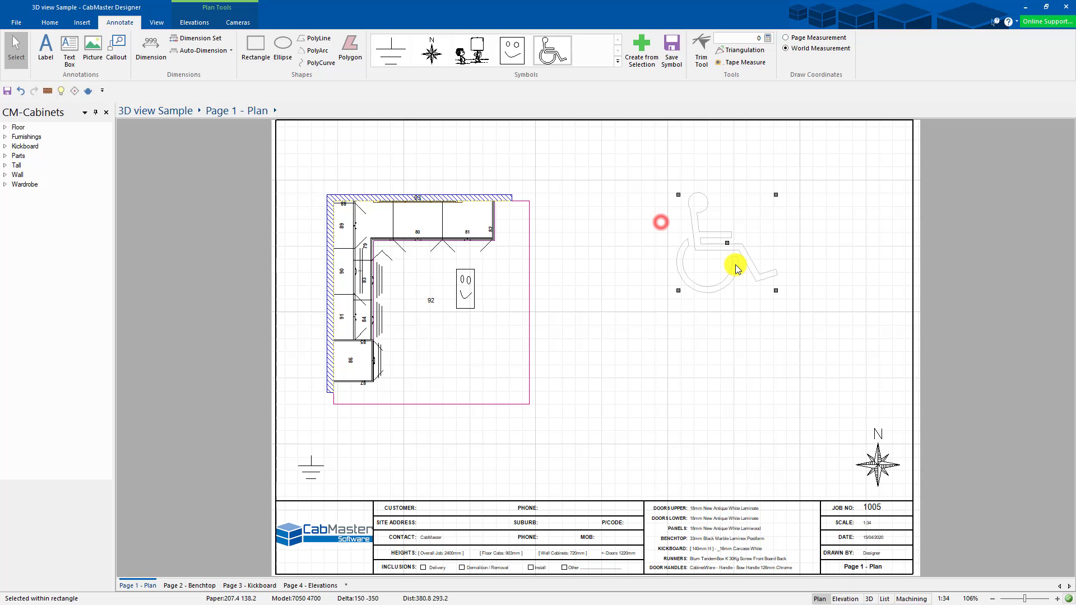
{"action": "key", "text": "Delete"}
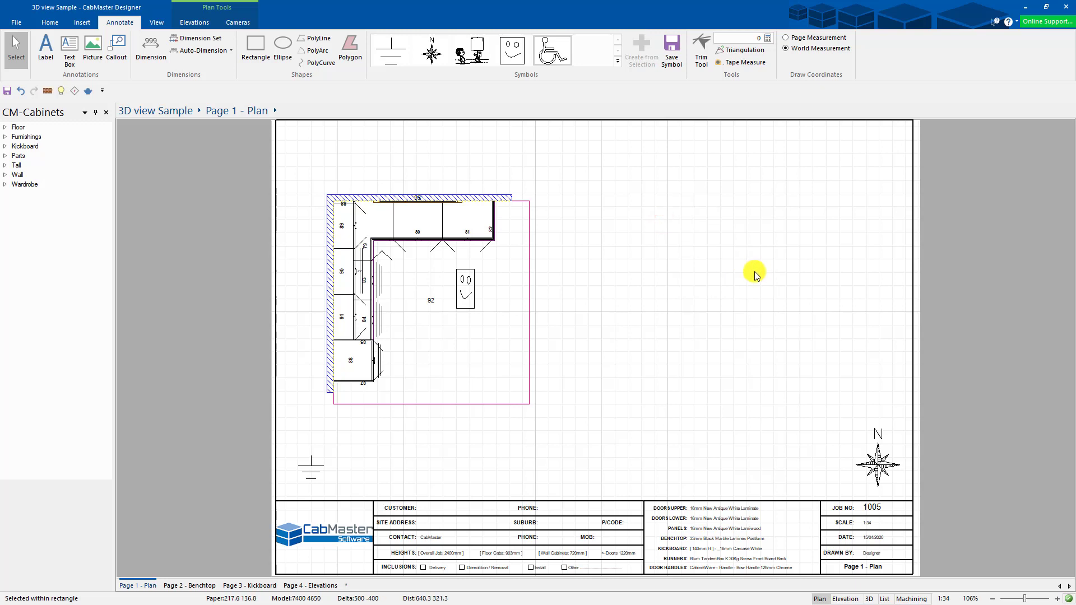
{"action": "left_click", "coordinate": [550, 46]}
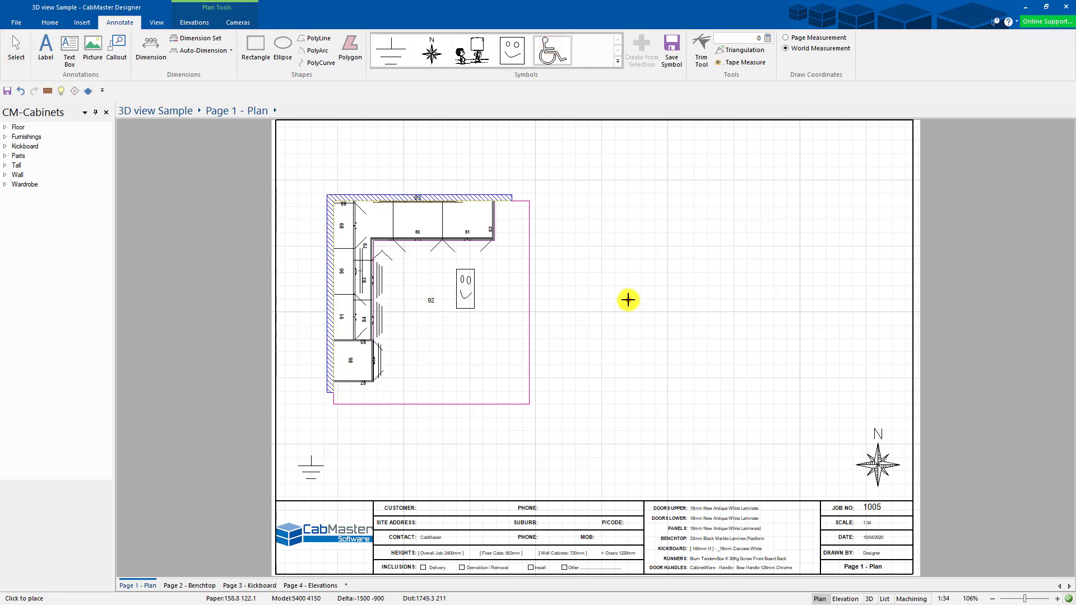
{"action": "left_click_drag", "start_coordinate": [629, 301], "coordinate": [737, 249]}
{"action": "left_click", "coordinate": [644, 407]}
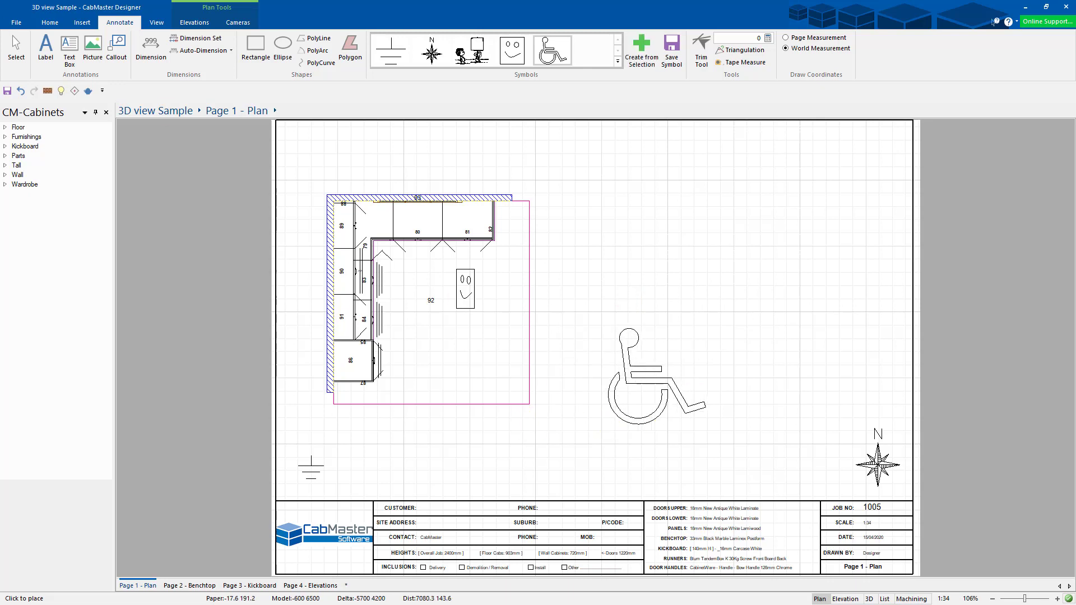
Step: Shrink the placed wheelchair symbol and move it below the plan, beside the earth symbol
{"action": "left_click", "coordinate": [16, 42]}
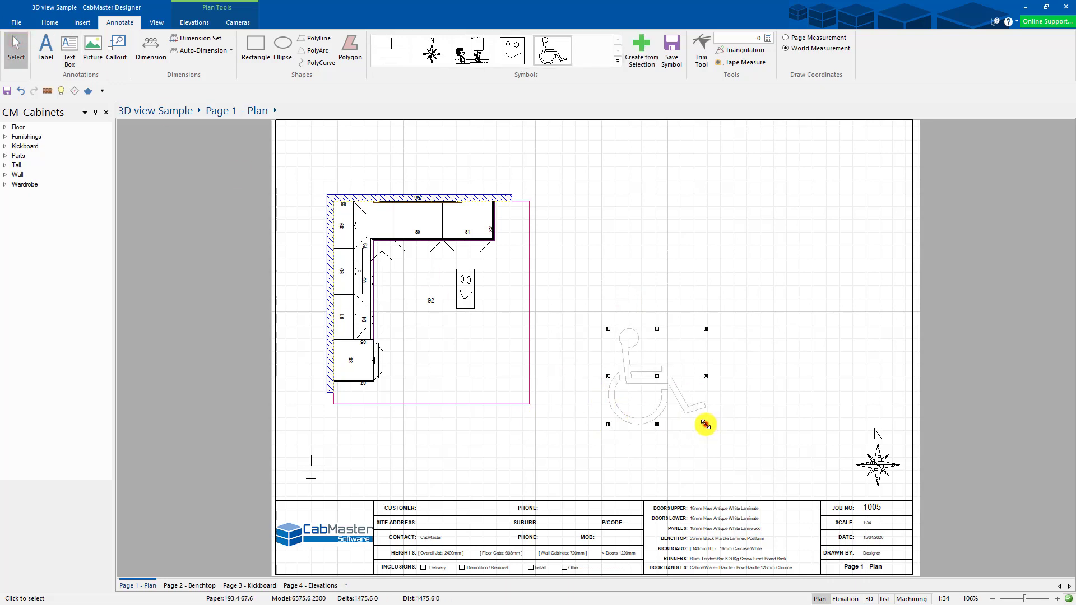
{"action": "left_click_drag", "start_coordinate": [705, 425], "coordinate": [387, 474]}
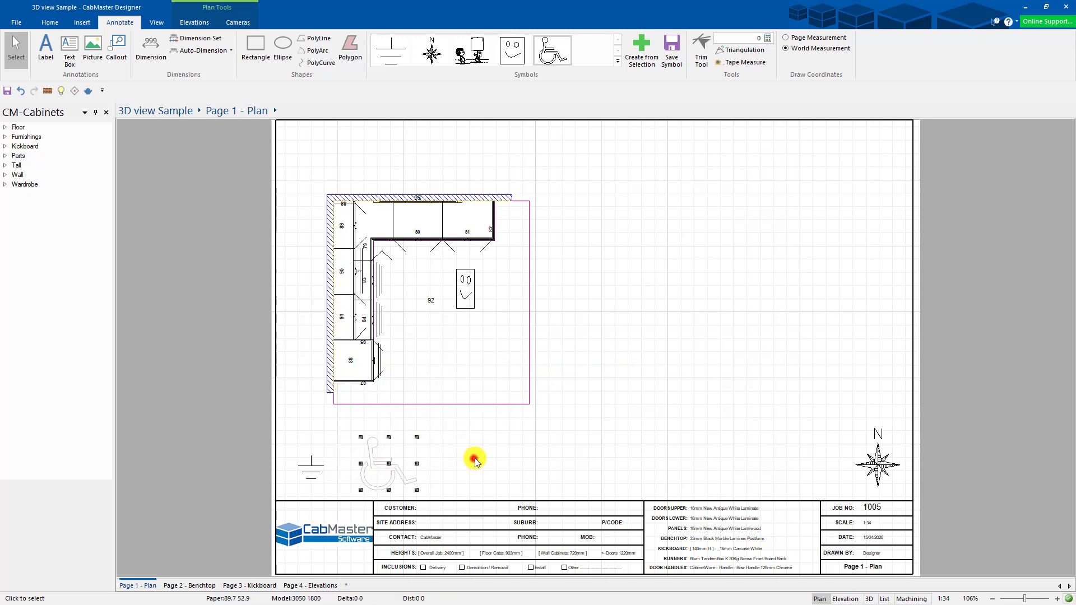
{"action": "left_click", "coordinate": [476, 458]}
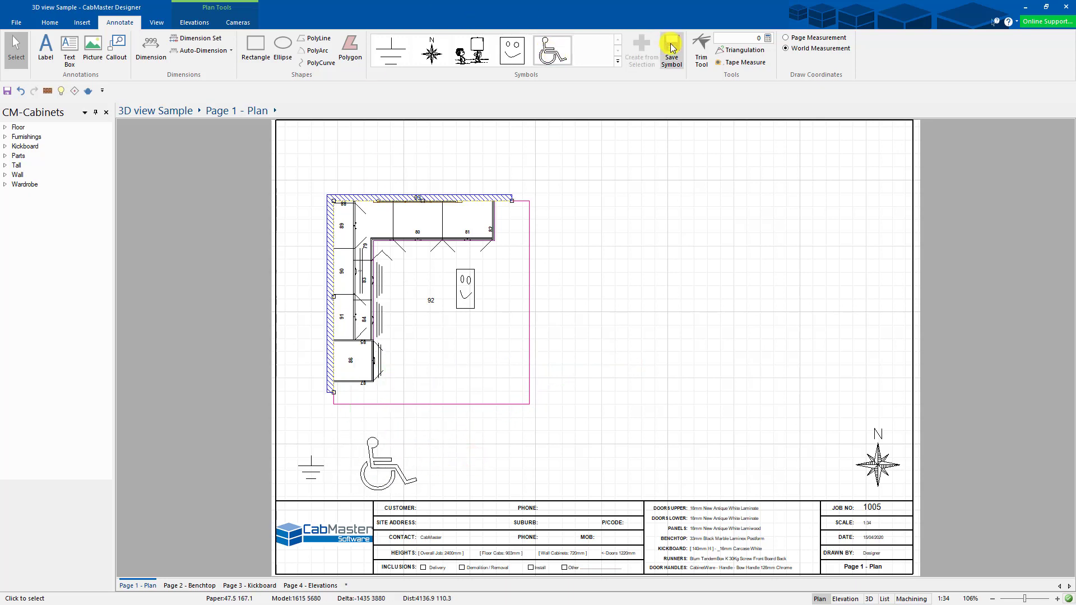
Step: Save the wheelchair symbol as Disabled_Symbol in the Symbol folder and review the saved and session symbols
{"action": "left_click", "coordinate": [552, 52]}
{"action": "left_click", "coordinate": [672, 50]}
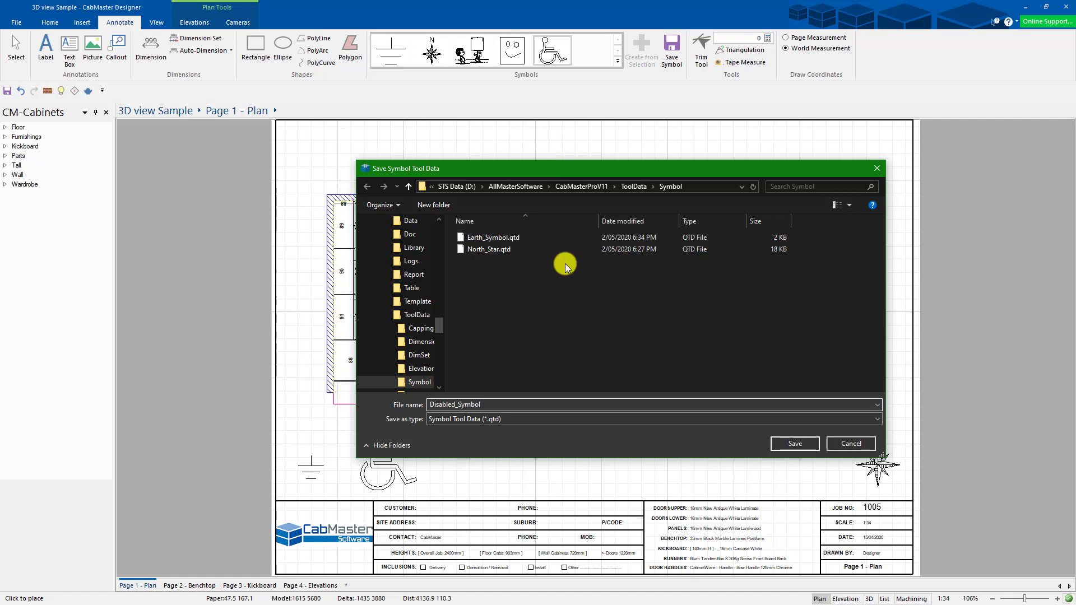
{"action": "left_click", "coordinate": [795, 444]}
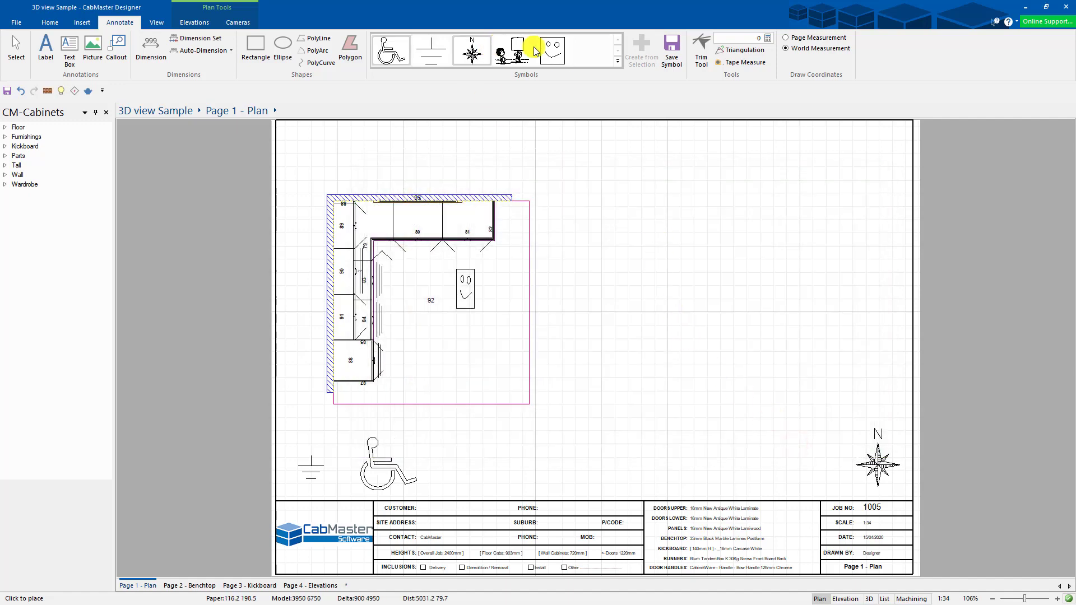
{"action": "left_click", "coordinate": [15, 46]}
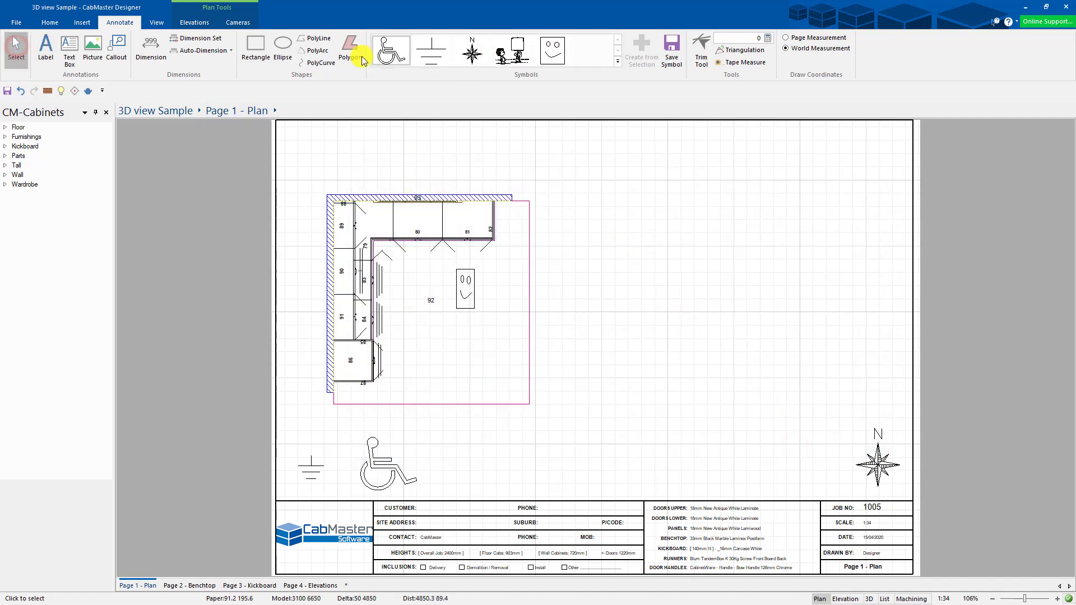
{"action": "left_click", "coordinate": [618, 60]}
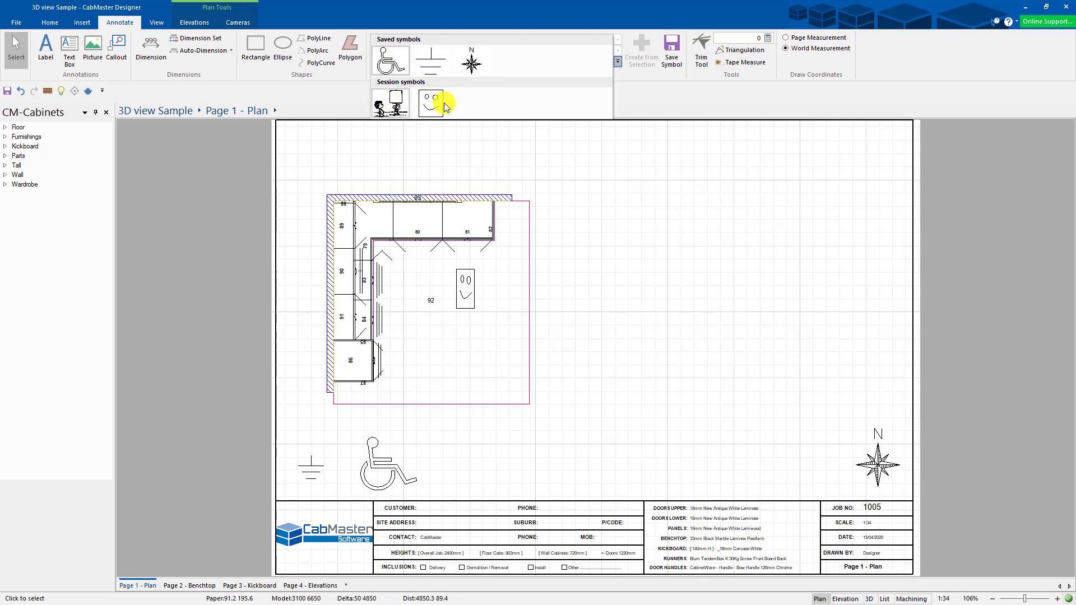
{"action": "left_click", "coordinate": [17, 45]}
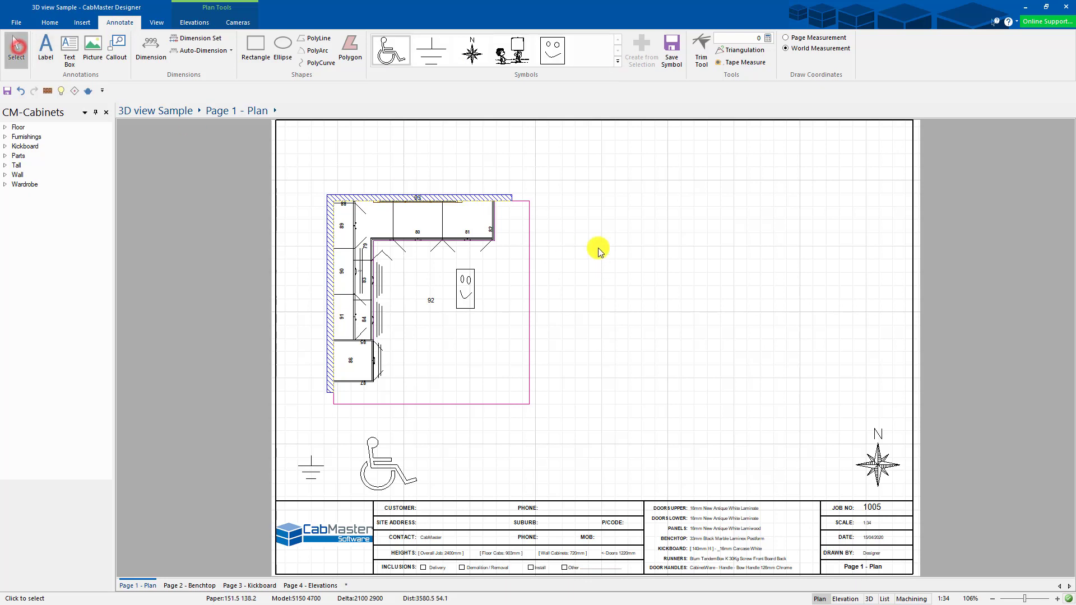
Step: Add a 3D model item beside the plan and load Fire_Symbols.dxf from the DXF Files folder into it
{"action": "left_click", "coordinate": [88, 91]}
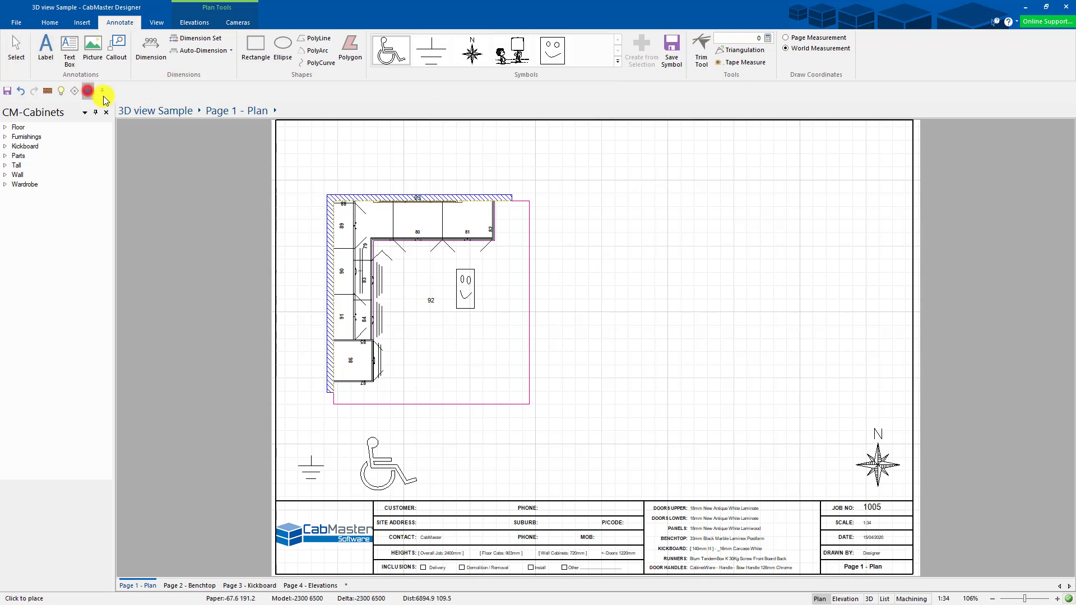
{"action": "left_click", "coordinate": [688, 276]}
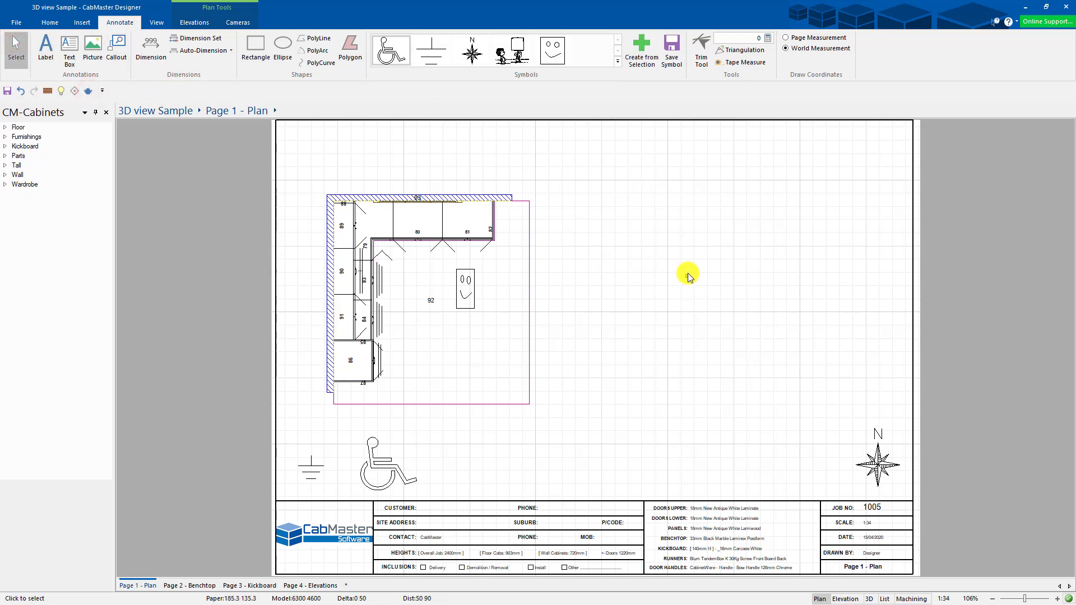
{"action": "left_click", "coordinate": [344, 189]}
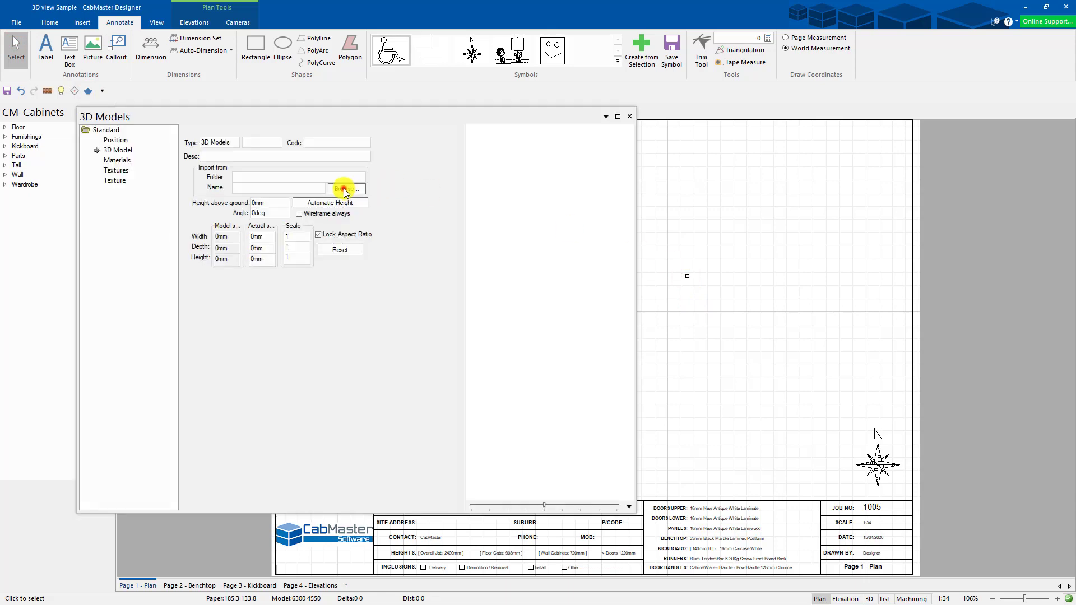
{"action": "double_click", "coordinate": [485, 296]}
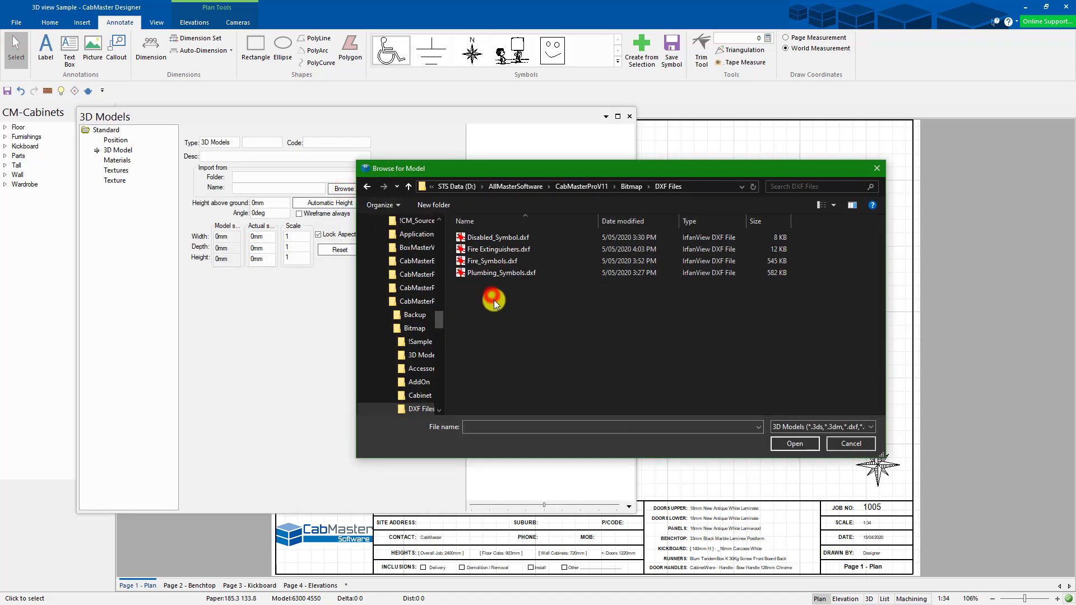
{"action": "left_click", "coordinate": [491, 262]}
{"action": "left_click", "coordinate": [791, 442]}
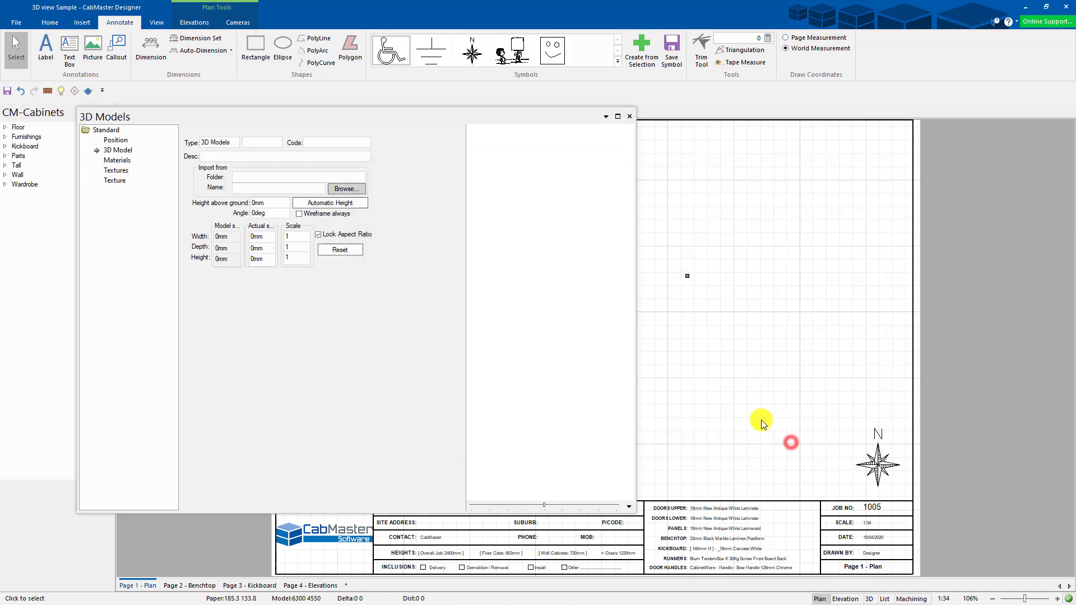
Step: Set the fire symbols model's scale to 10 with the aspect ratio locked
{"action": "left_click", "coordinate": [297, 238]}
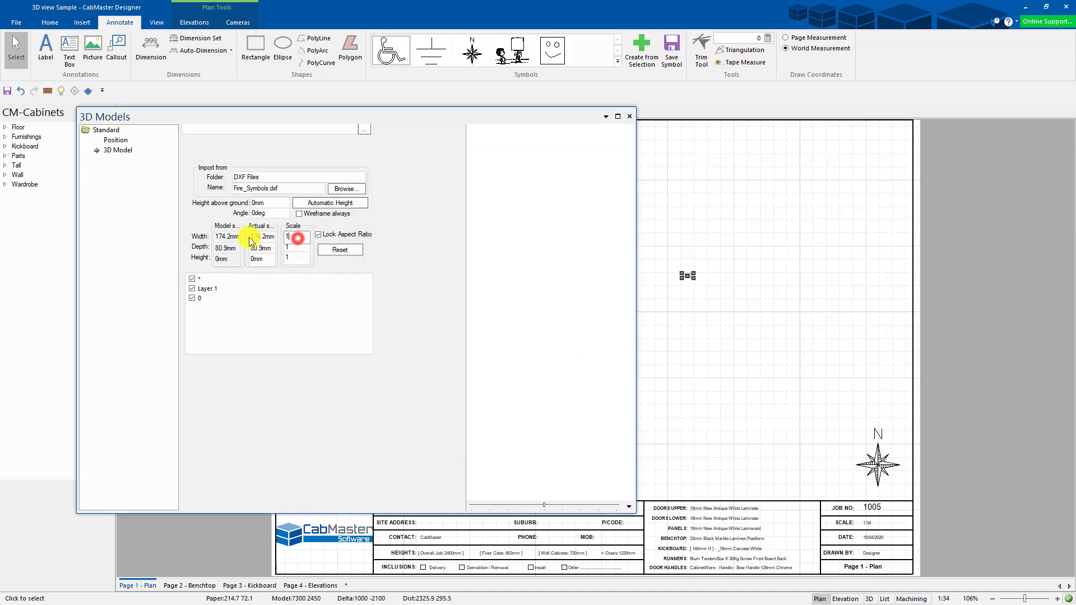
{"action": "type", "text": "0"}
{"action": "key", "text": "Tab"}
Step: Set the fire symbols model's scale to 20 with the aspect ratio locked, and close its properties
{"action": "double_click", "coordinate": [295, 235]}
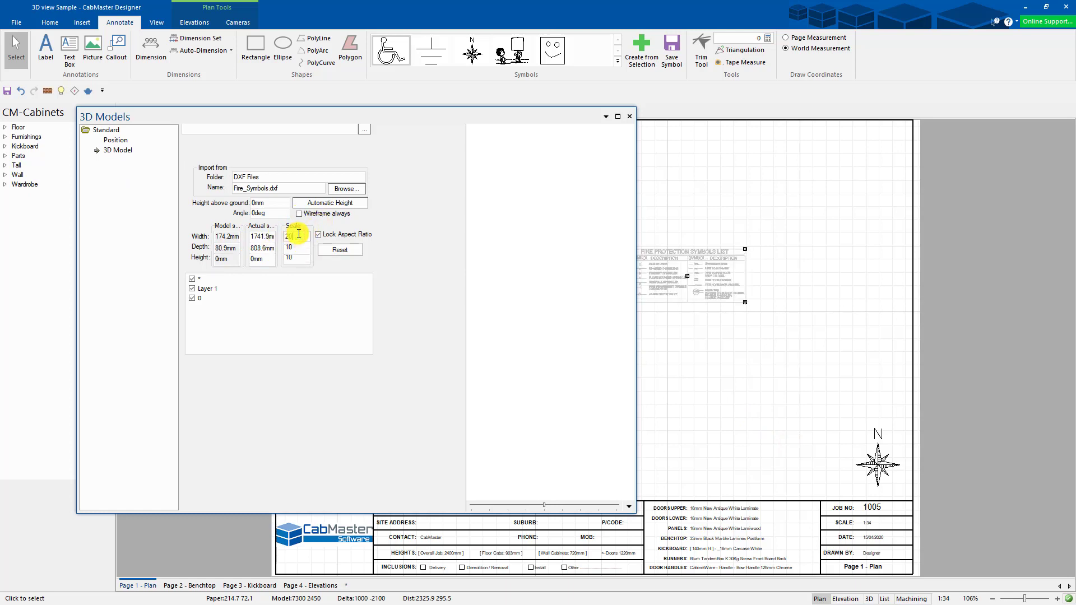
{"action": "type", "text": "20"}
{"action": "key", "text": "Tab"}
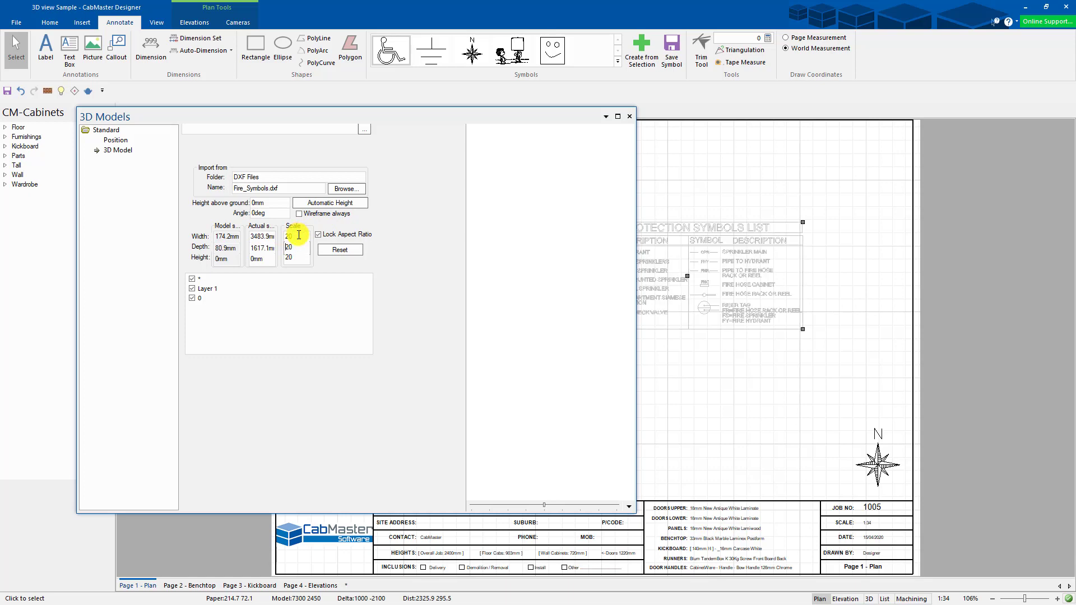
{"action": "left_click", "coordinate": [629, 116]}
Step: Move the fire protection symbols list about 1550 mm to the right and 1450 mm up on the page
{"action": "left_click_drag", "start_coordinate": [687, 275], "coordinate": [701, 262]}
{"action": "left_click_drag", "start_coordinate": [745, 224], "coordinate": [790, 184]}
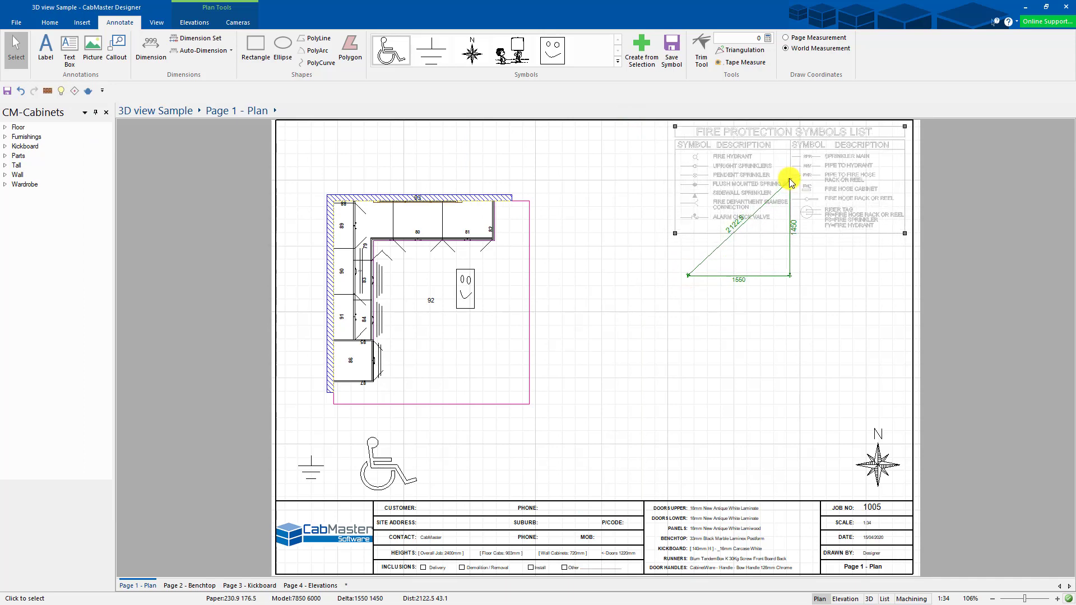
{"action": "left_click", "coordinate": [770, 318]}
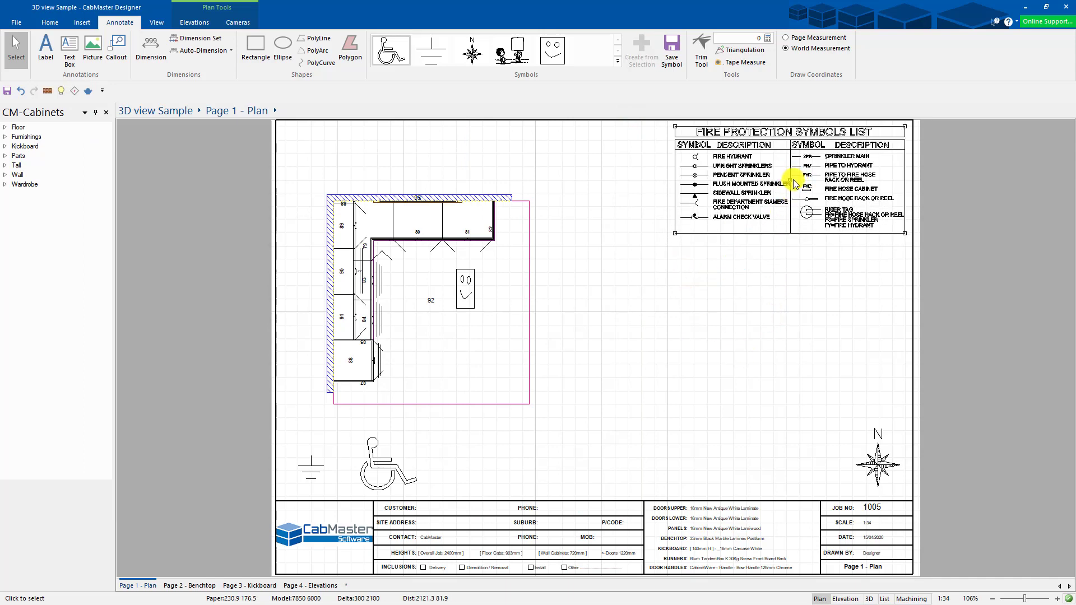
Step: Use the fire protection symbols list as a graphics symbol and save it as Fire_Symbols in the Symbol folder
{"action": "scroll", "coordinate": [806, 146], "scroll_direction": "up", "scroll_amount": 5}
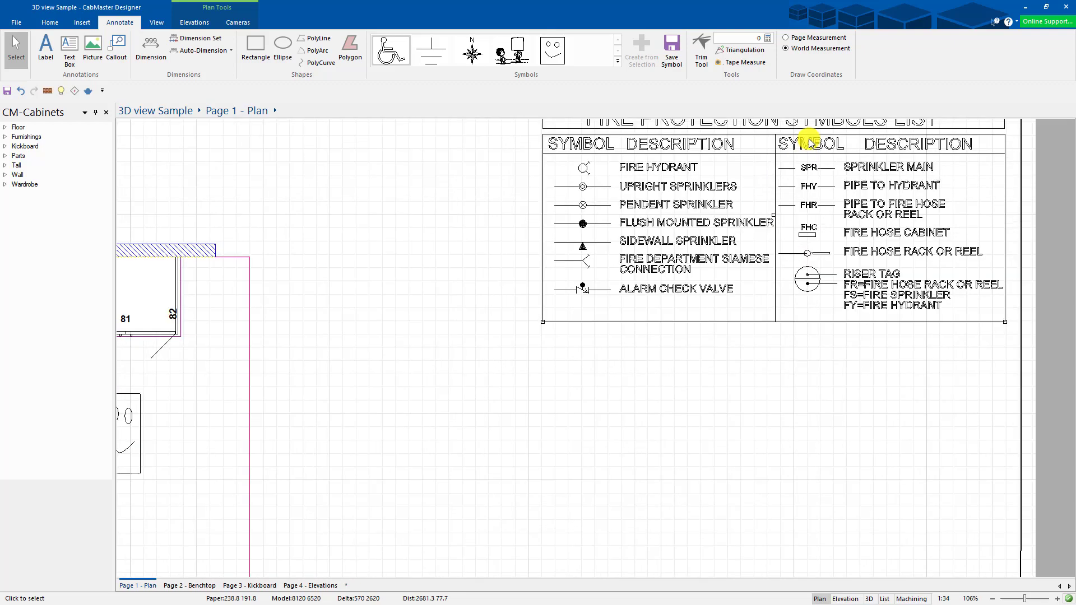
{"action": "scroll", "coordinate": [801, 148], "scroll_direction": "up", "scroll_amount": 8}
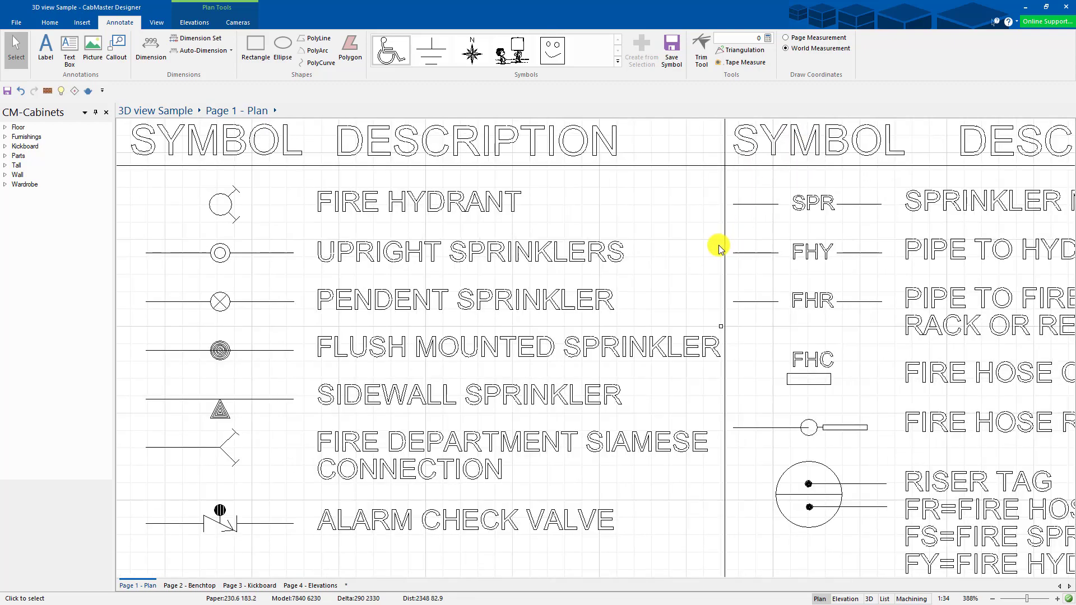
{"action": "scroll", "coordinate": [717, 244], "scroll_direction": "down", "scroll_amount": 10}
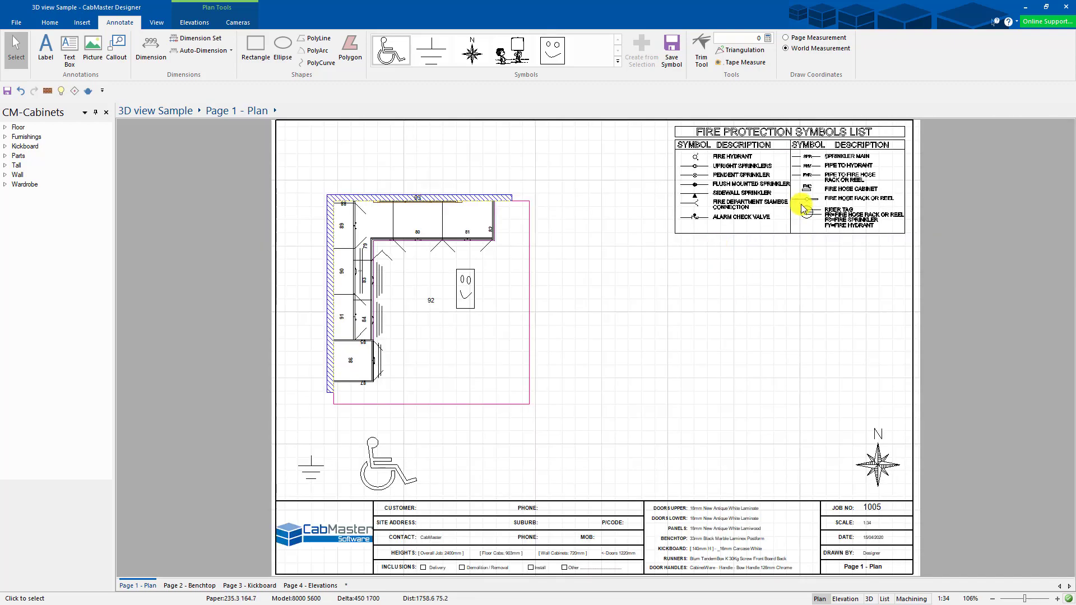
{"action": "left_click", "coordinate": [789, 184]}
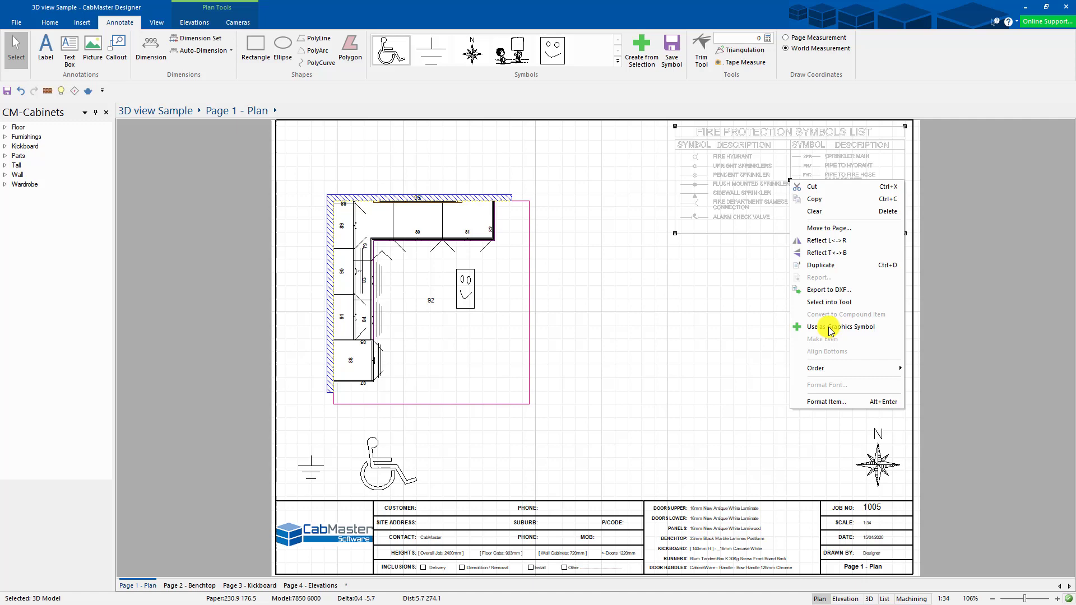
{"action": "left_click", "coordinate": [831, 327]}
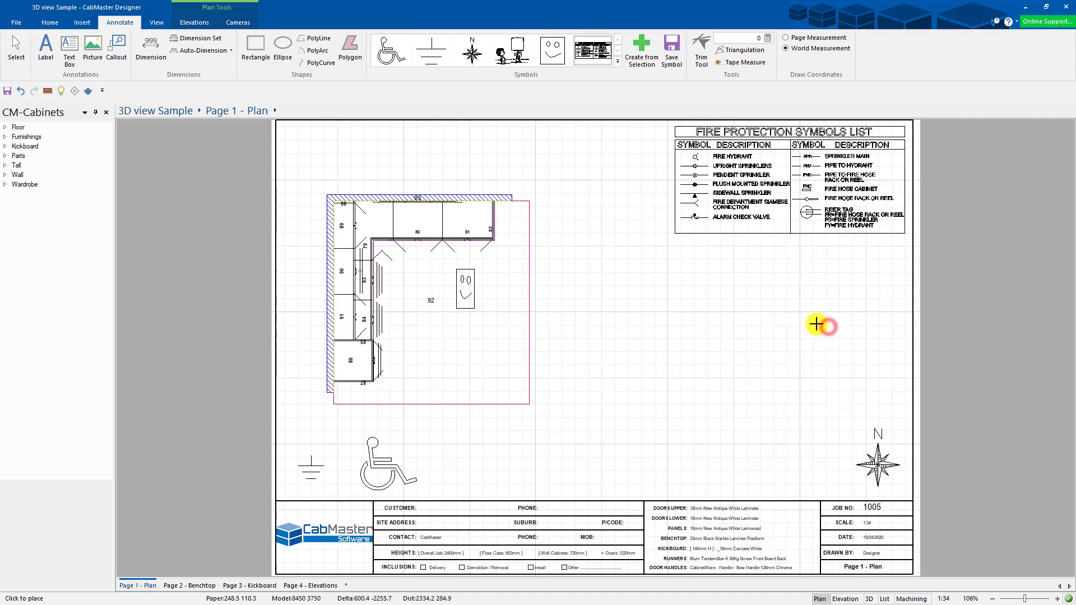
{"action": "left_click", "coordinate": [659, 46]}
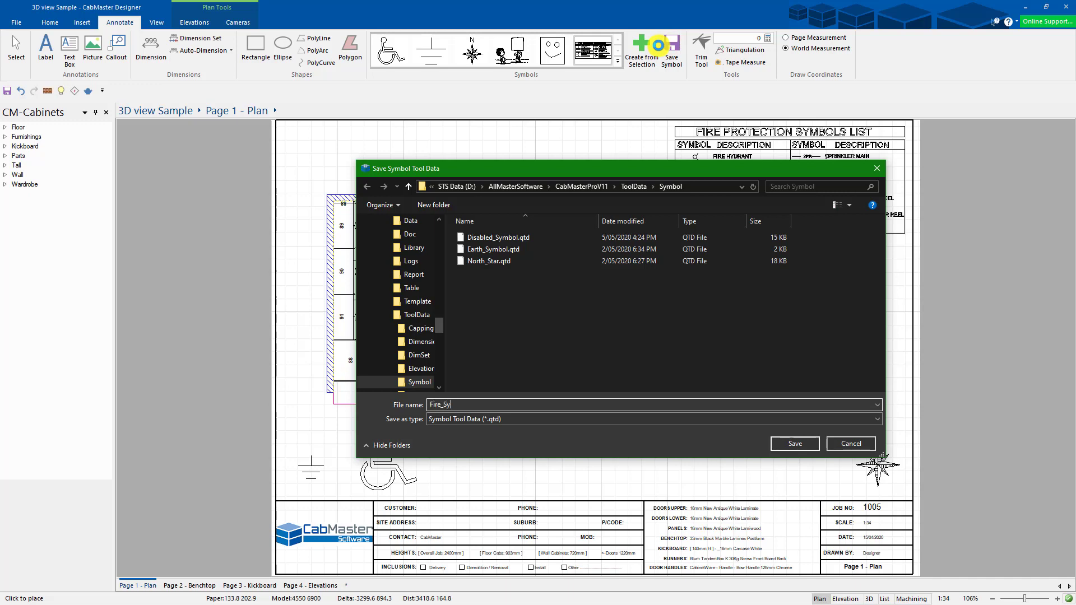
{"action": "type", "text": "Fire_Symbols"}
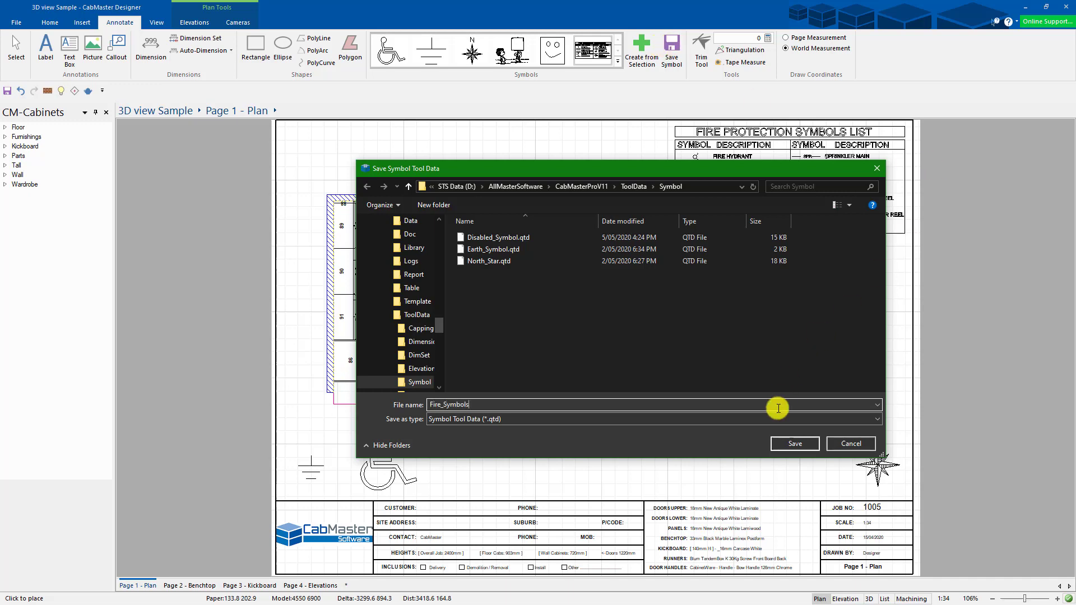
{"action": "left_click", "coordinate": [792, 443]}
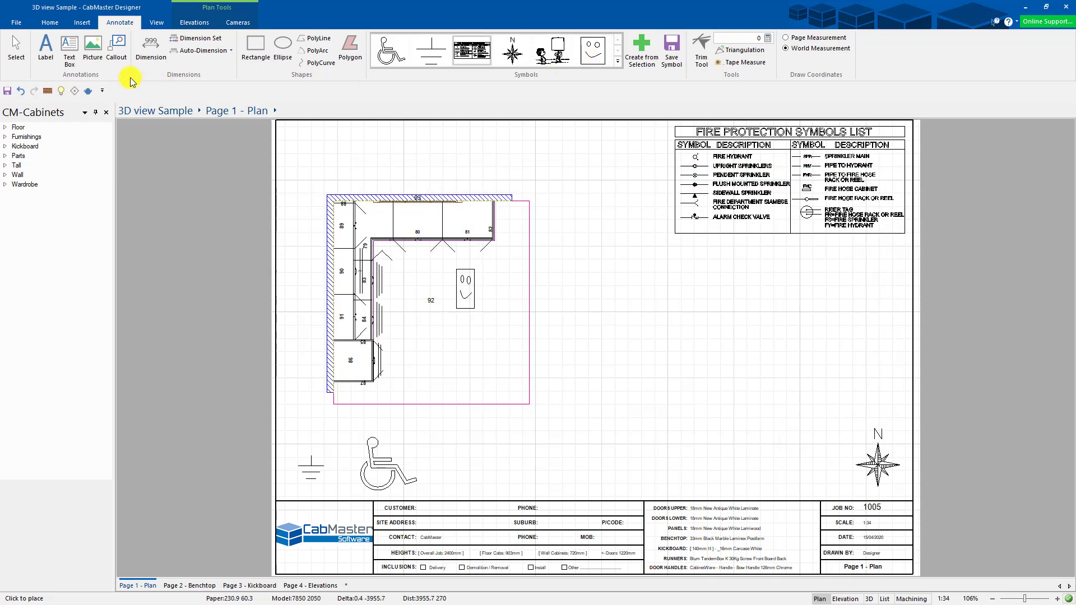
{"action": "left_click", "coordinate": [13, 46]}
Step: Delete the original fire symbols model and place the saved Fire_Symbols symbol in the page's upper right corner
{"action": "left_click", "coordinate": [684, 205]}
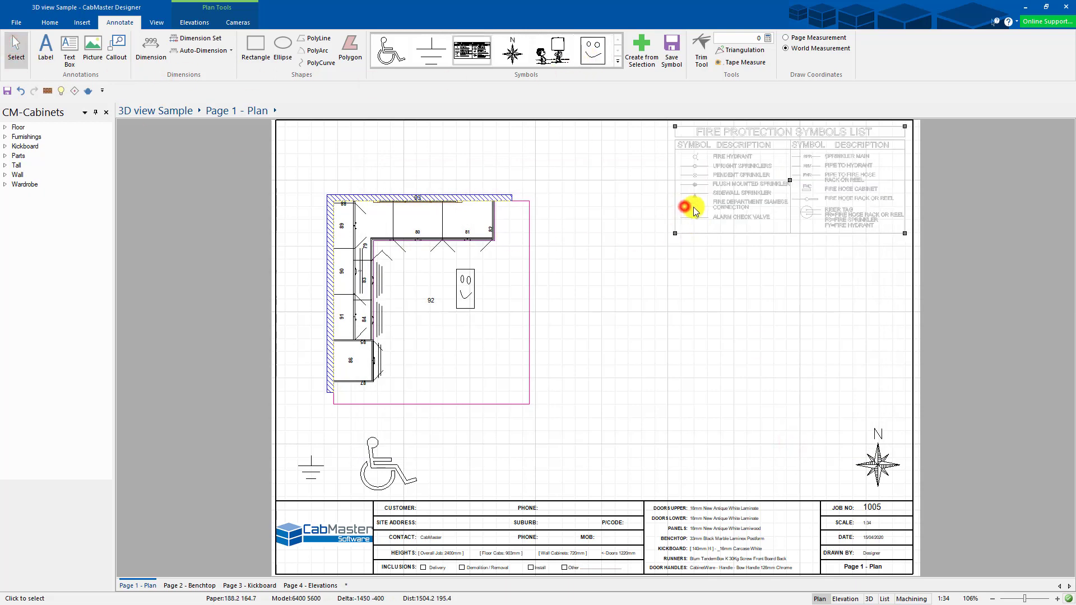
{"action": "key", "text": "Delete"}
{"action": "left_click", "coordinate": [456, 56]}
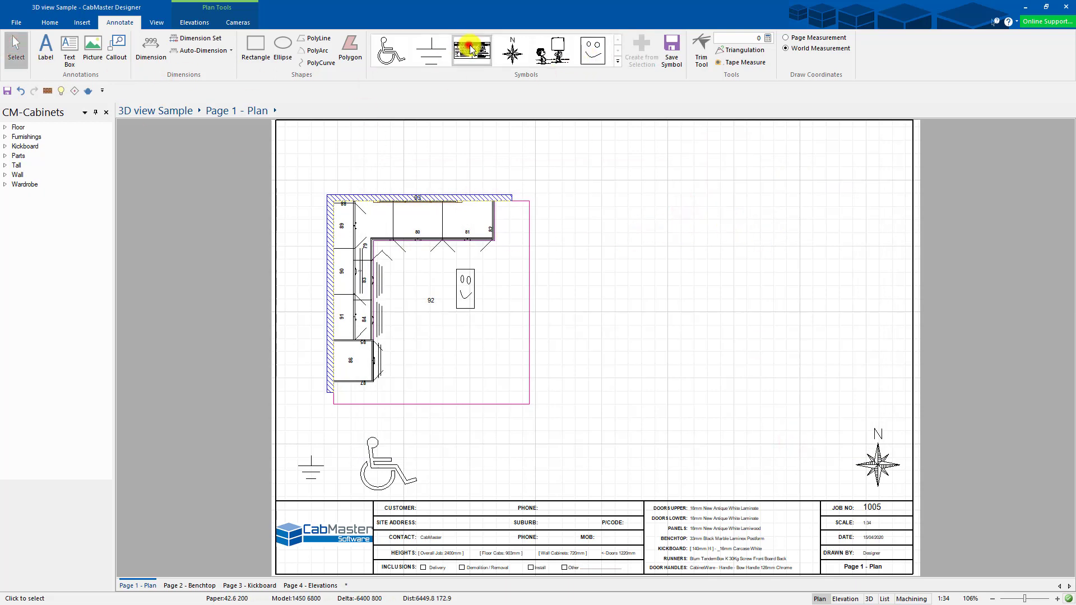
{"action": "left_click", "coordinate": [697, 228]}
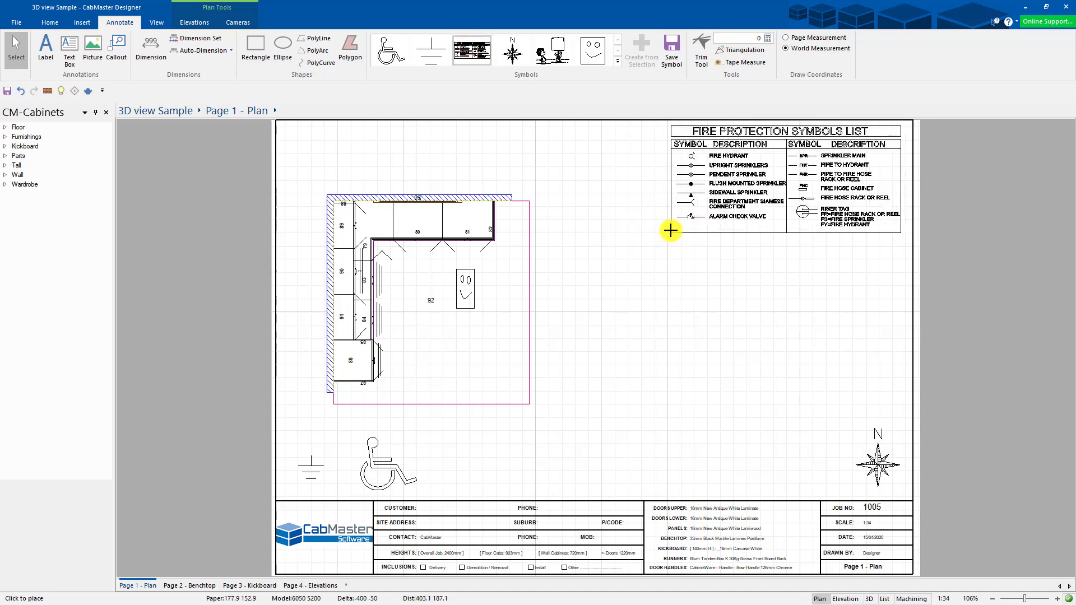
{"action": "left_click", "coordinate": [17, 48]}
{"action": "left_click", "coordinate": [634, 334]}
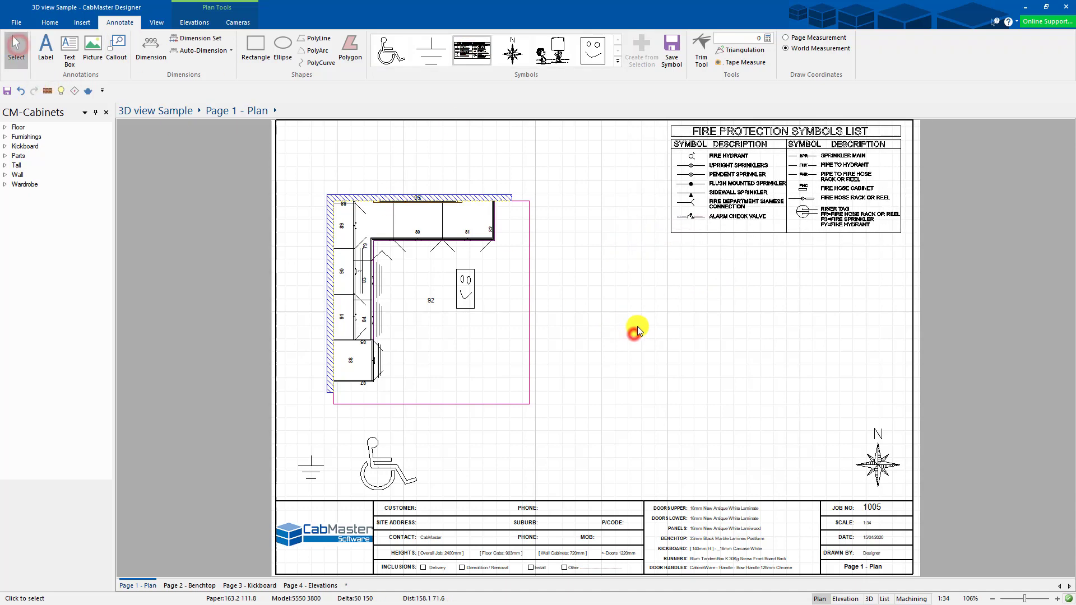